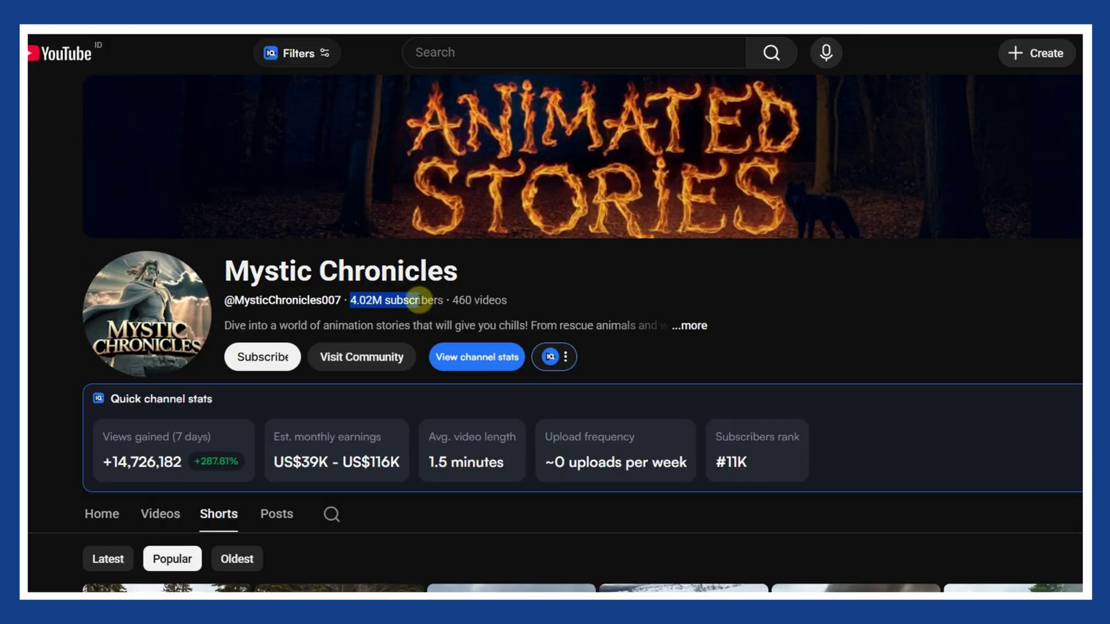
Step: Highlight the channel's 4.02M subscribers, estimated monthly earnings and 1.5-minute average video length
drag(419, 300, 442, 305)
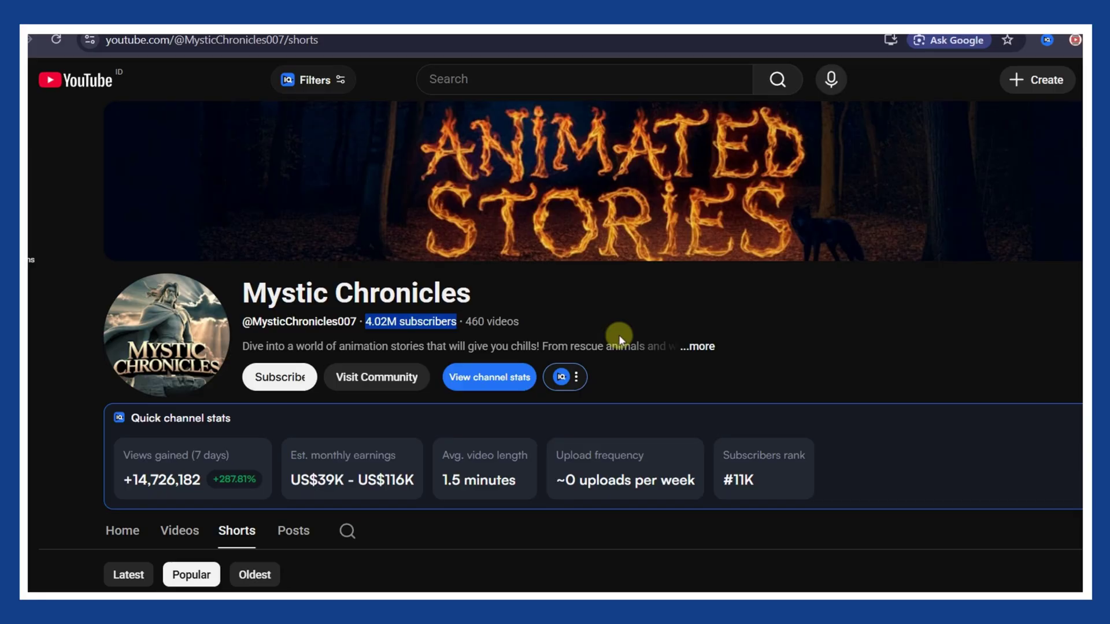
scroll(619, 334, down, 2)
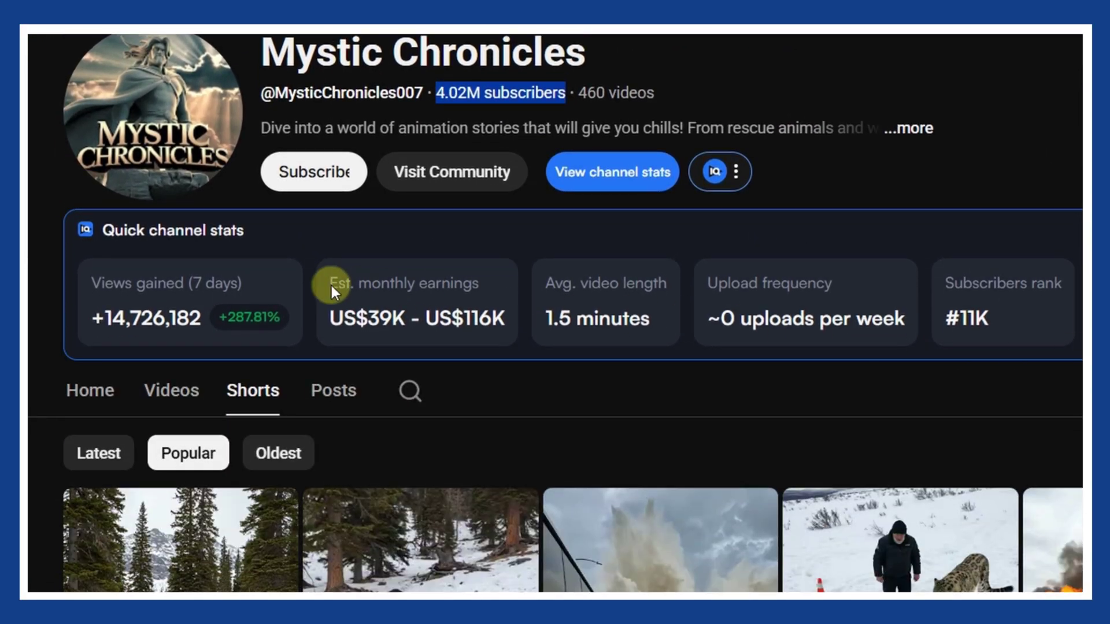
drag(331, 286, 552, 289)
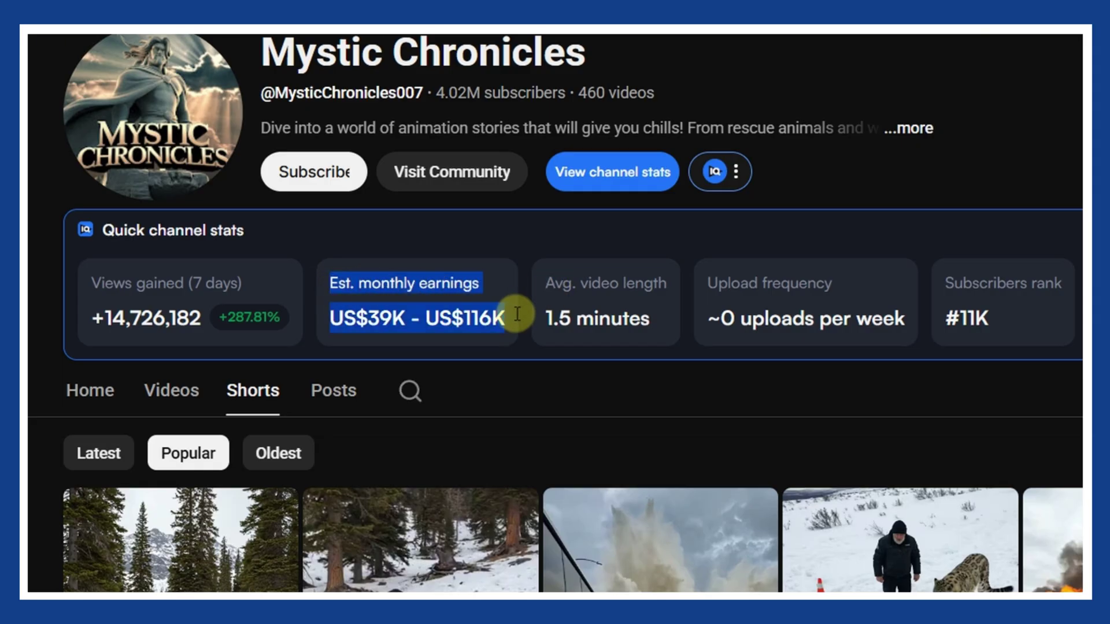
drag(549, 322, 649, 320)
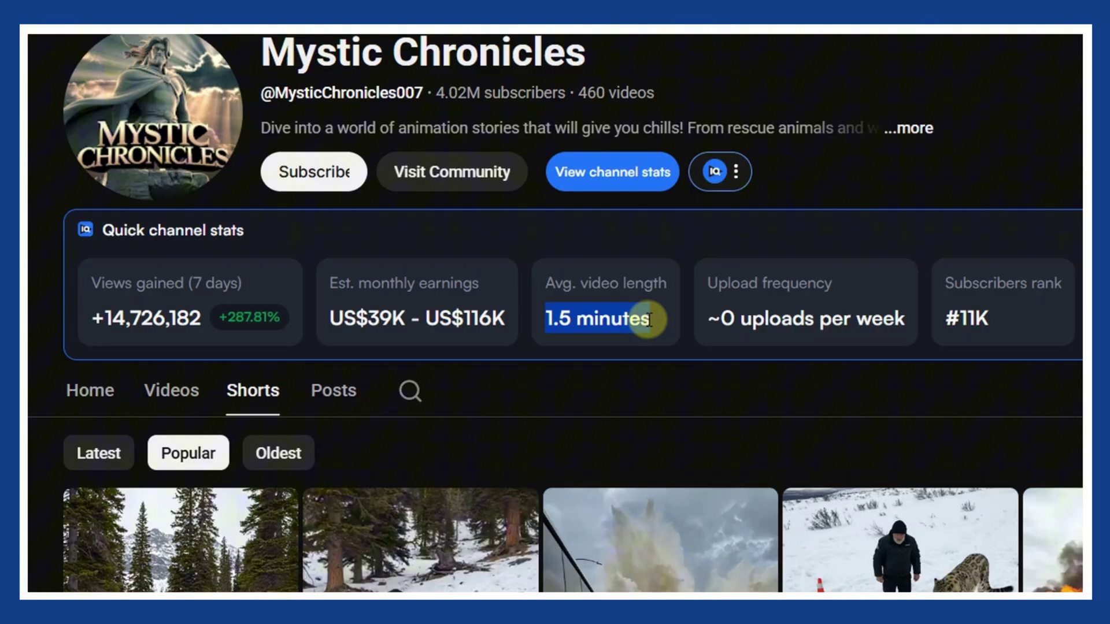
scroll(911, 347, down, 2)
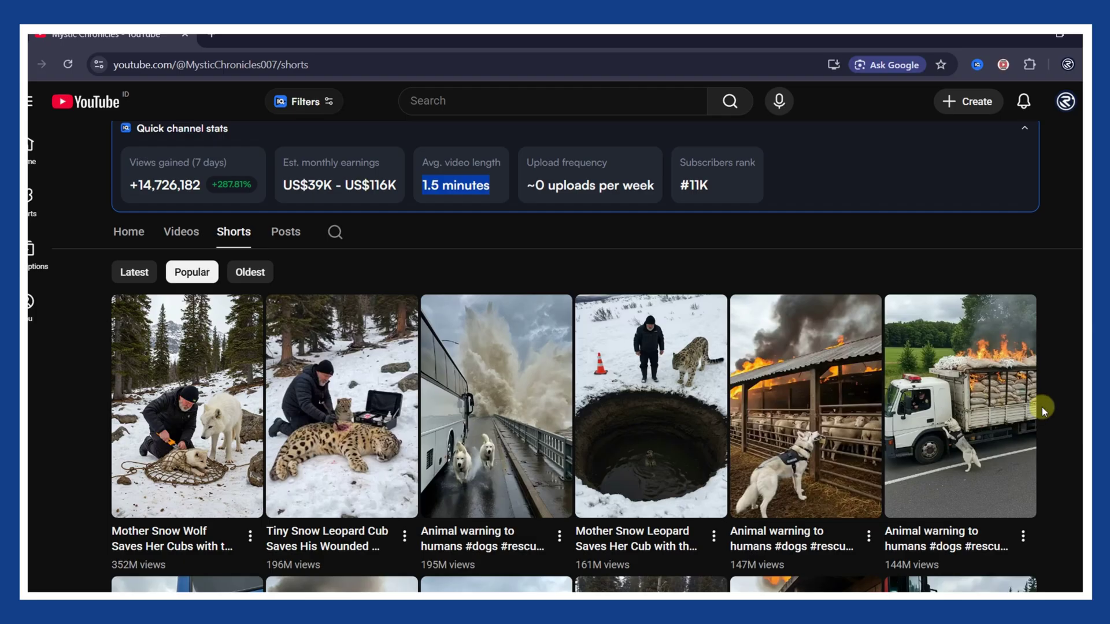
scroll(1042, 407, down, 5)
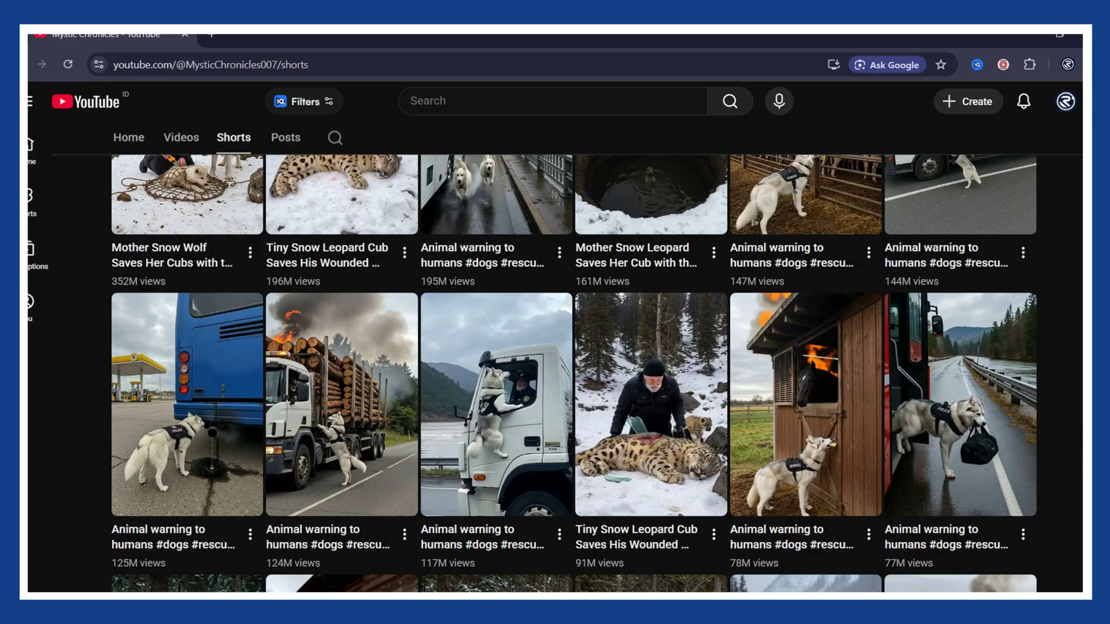
scroll(574, 373, down, 5)
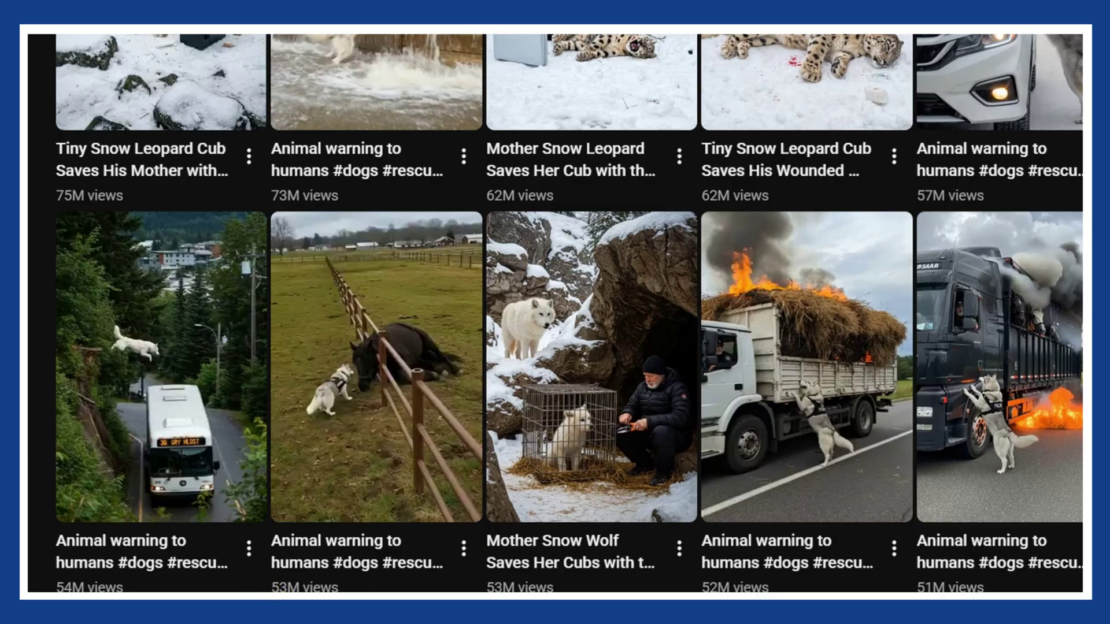
Step: Play the Mother Snow Wolf Short from Popular Shorts, then scroll to the next Short
scroll(570, 313, up, 15)
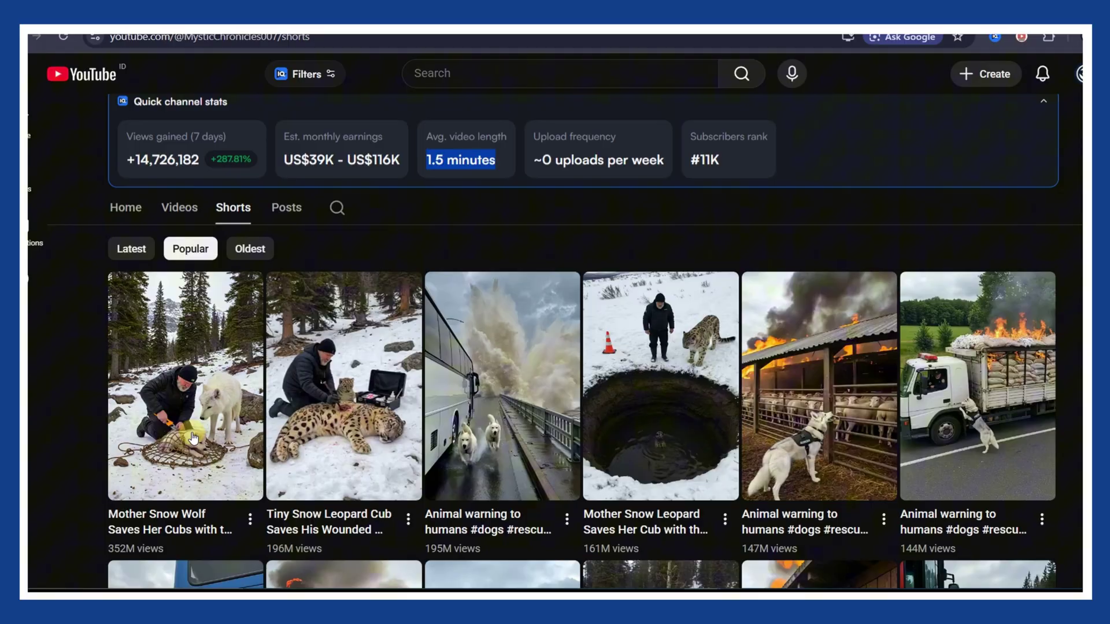
click(194, 522)
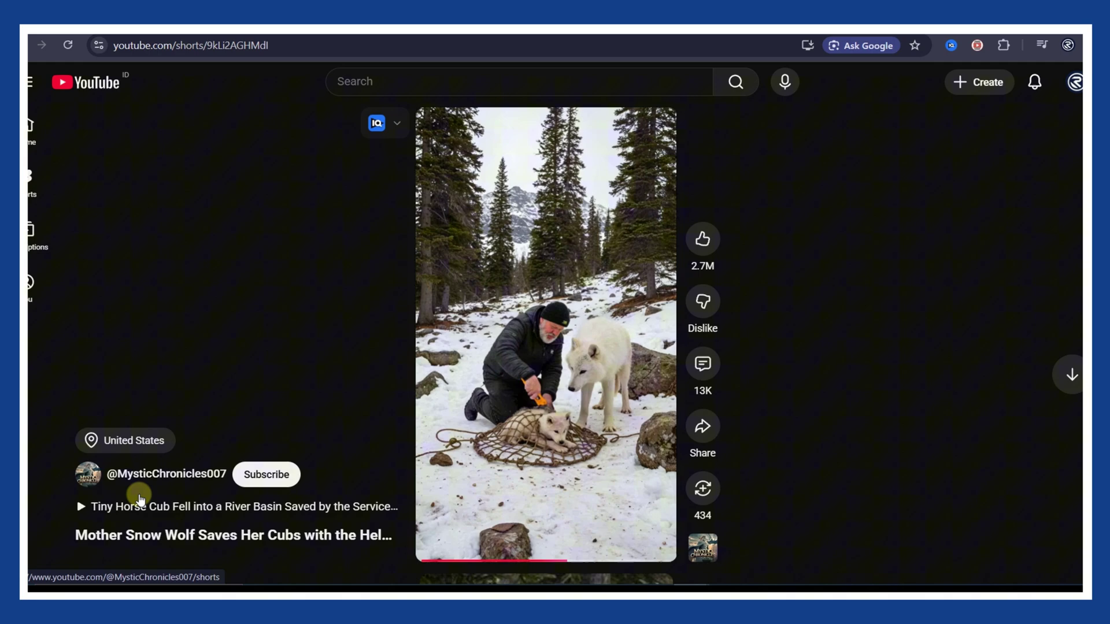
scroll(920, 362, down, 2)
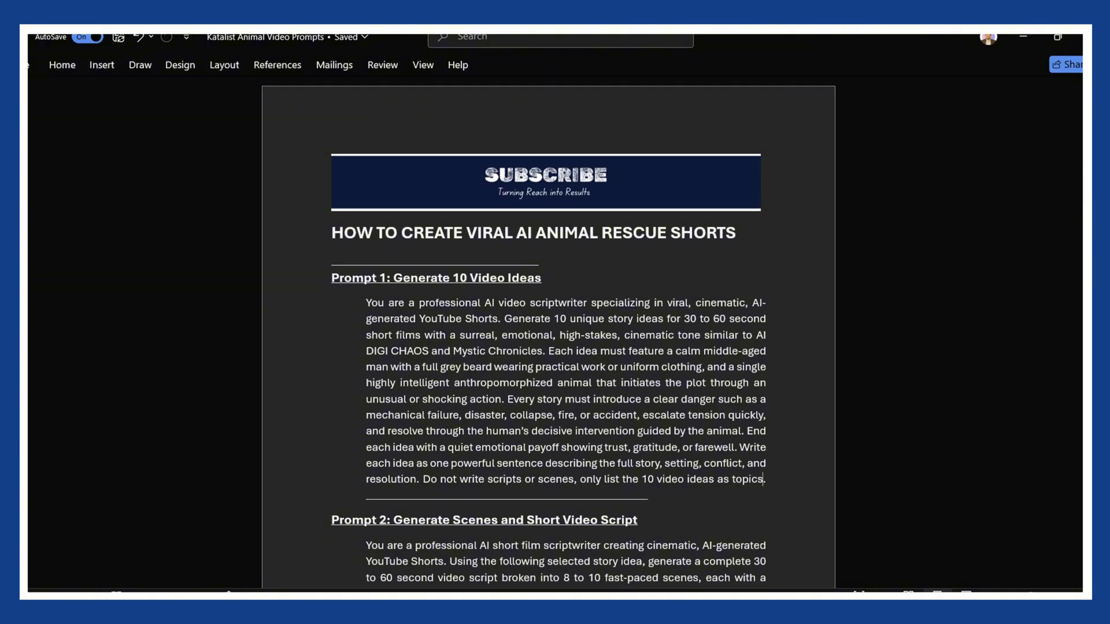
Step: Copy the Prompt 1 paragraph requesting 10 viral animal rescue video ideas
scroll(548, 332, down, 3)
scroll(549, 332, down, 3)
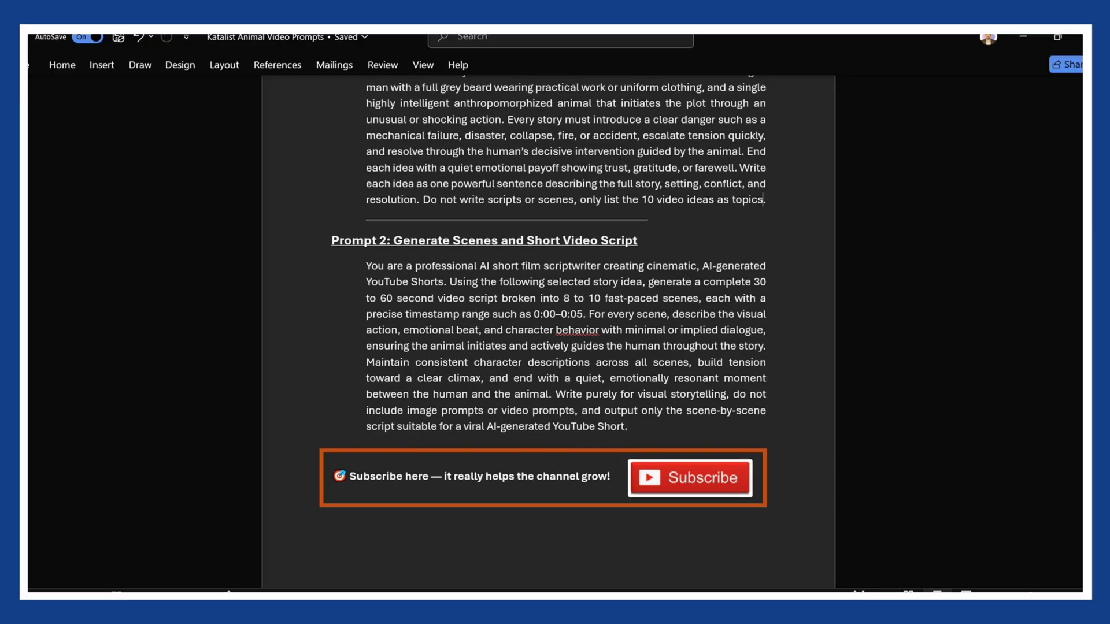
scroll(549, 332, up, 6)
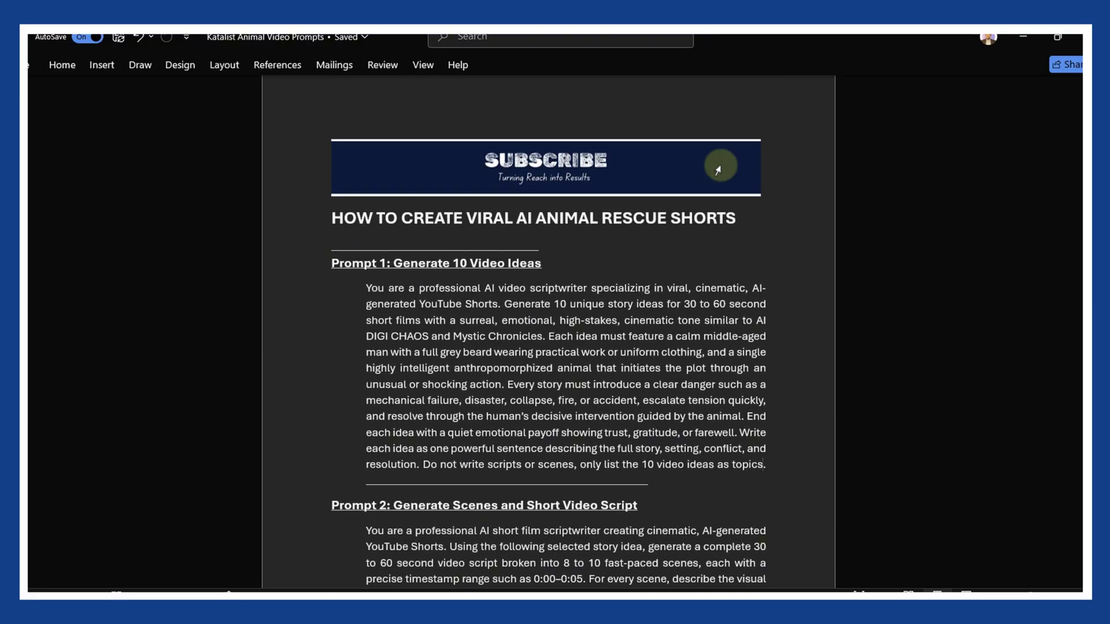
drag(331, 222, 706, 240)
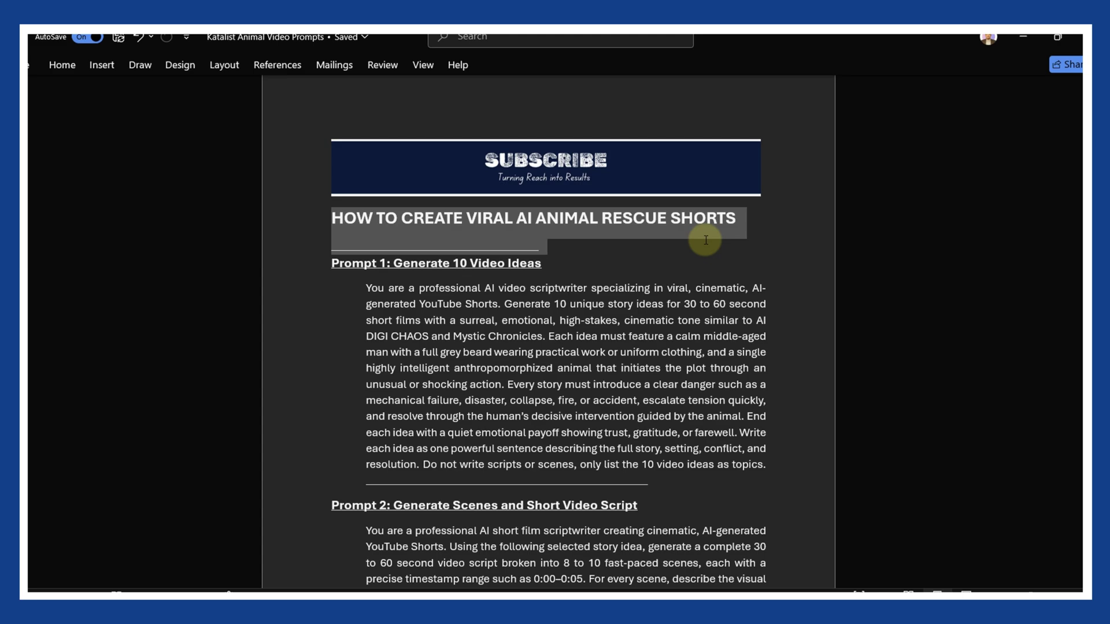
click(618, 280)
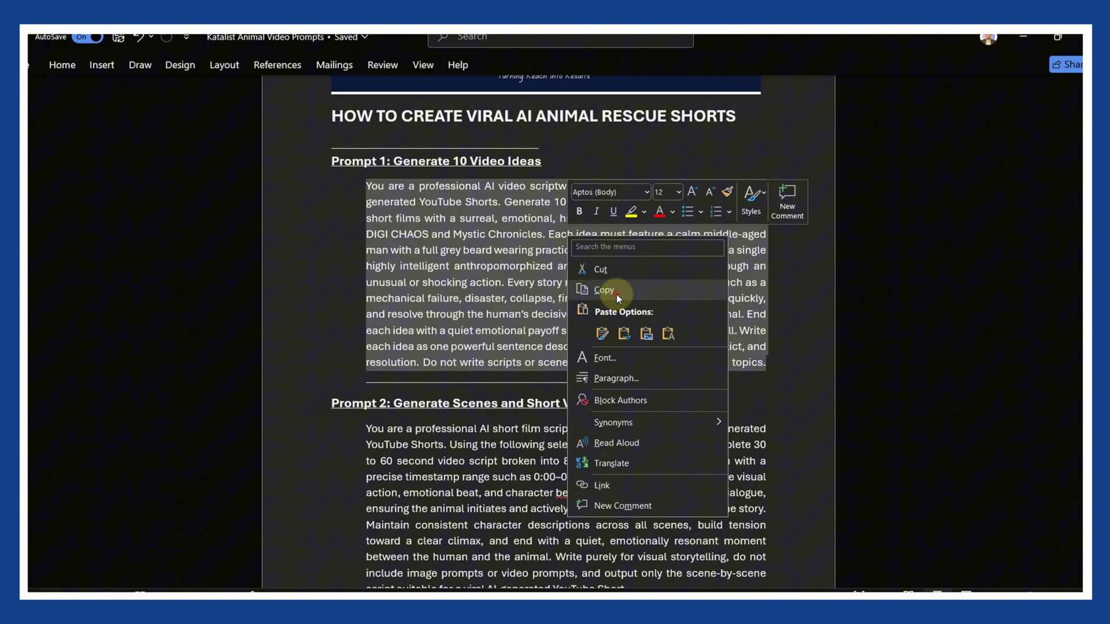
click(616, 292)
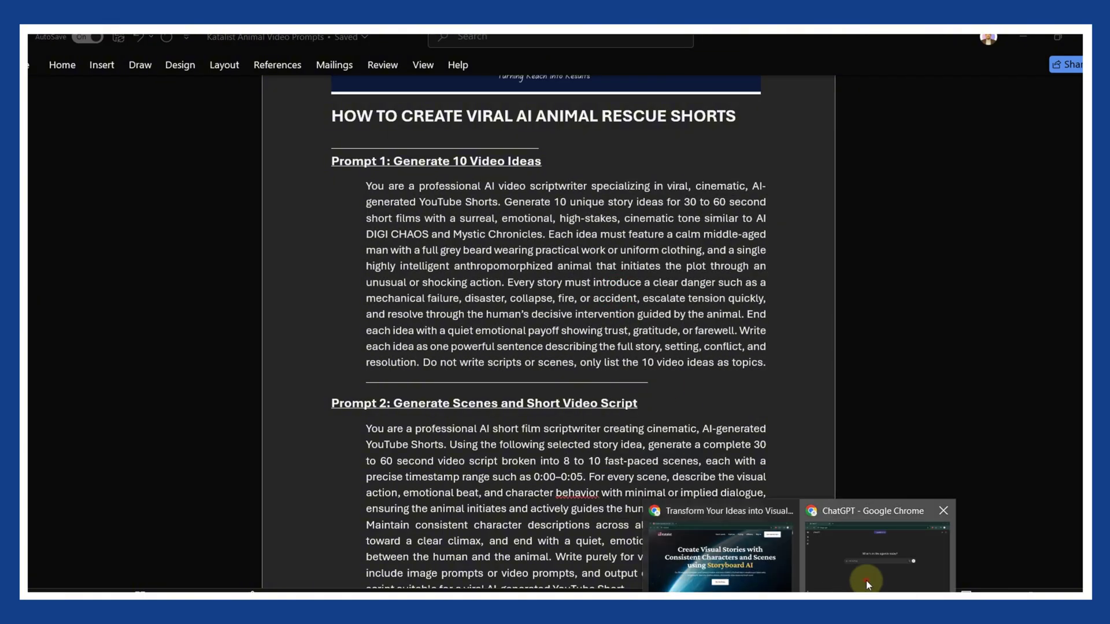
Step: Paste the Prompt 1 text into ChatGPT's Ask anything box
click(866, 581)
right_click(405, 316)
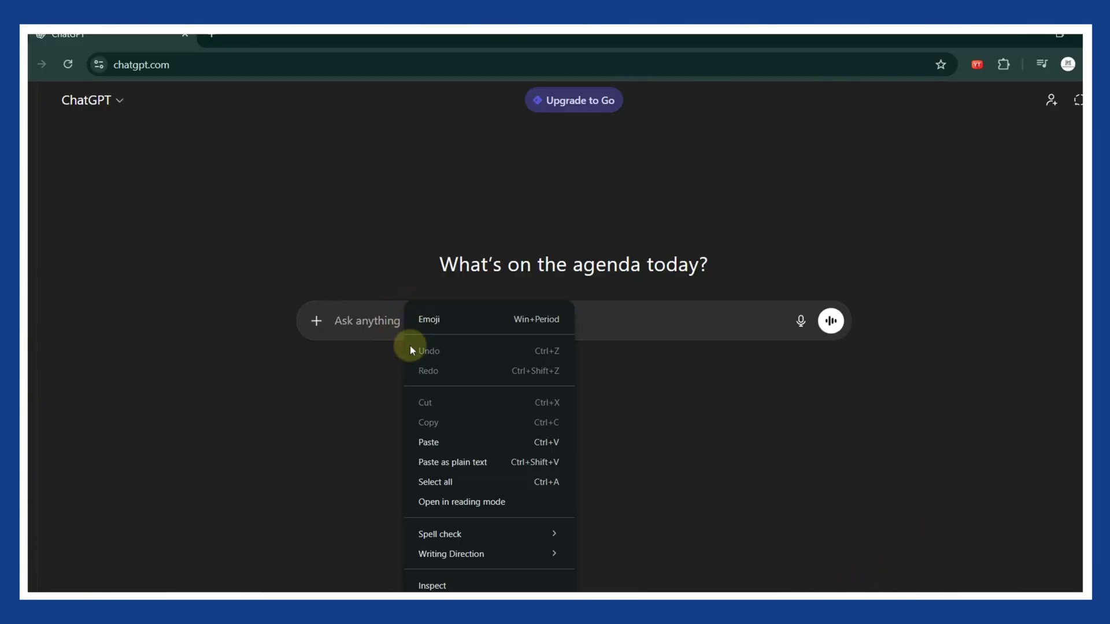
click(428, 443)
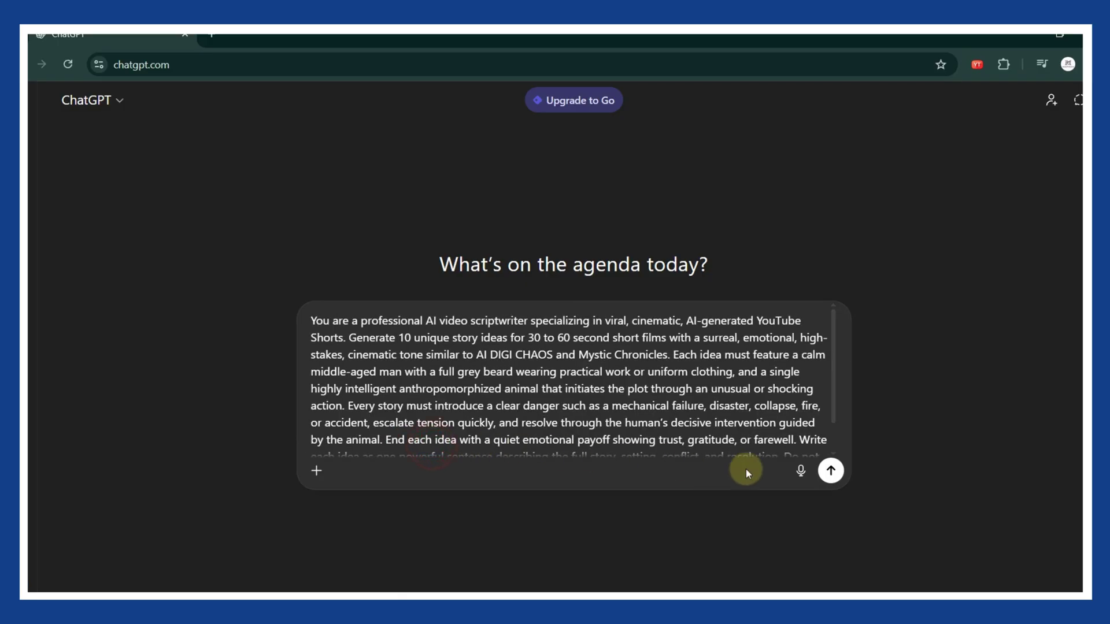
Step: Send the prompt and highlight idea 2, the subway rat rescue, in the reply
click(830, 471)
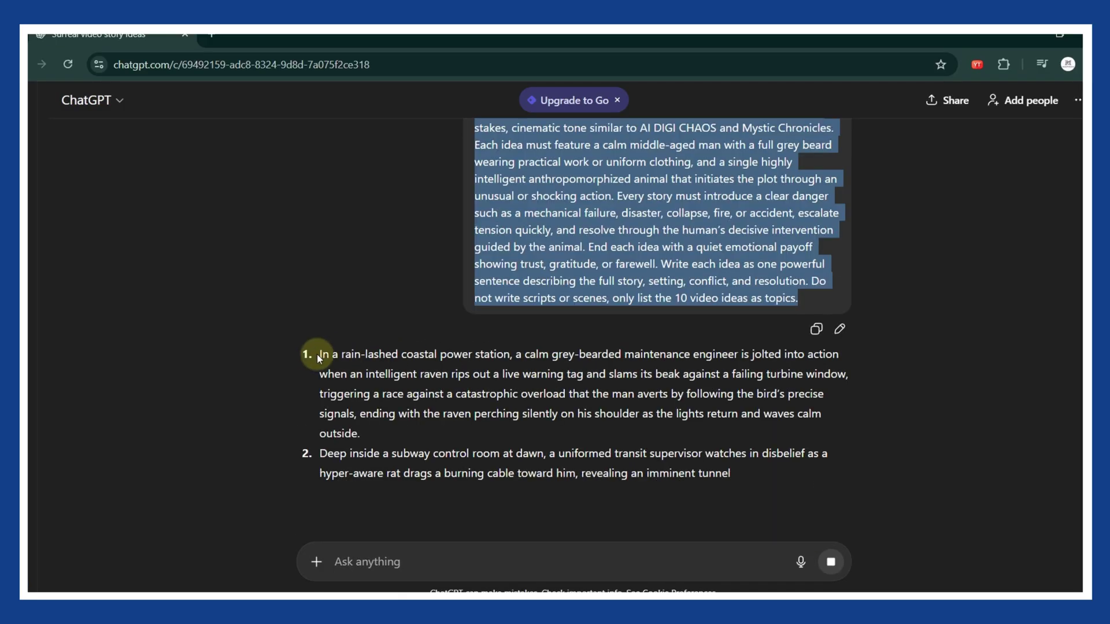
drag(317, 354, 434, 431)
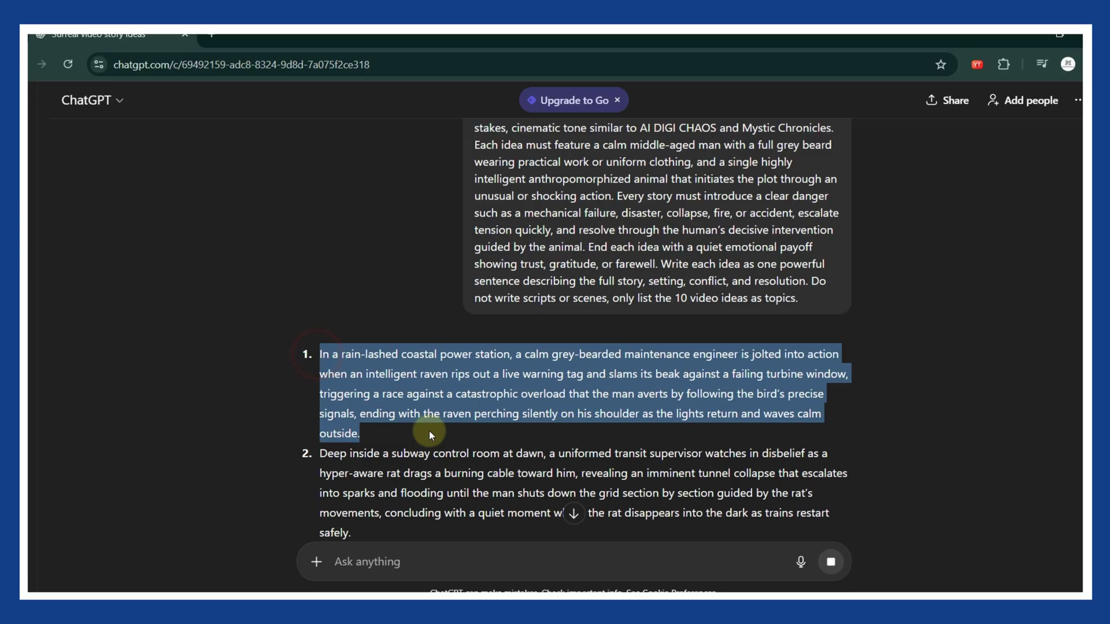
drag(317, 314, 373, 398)
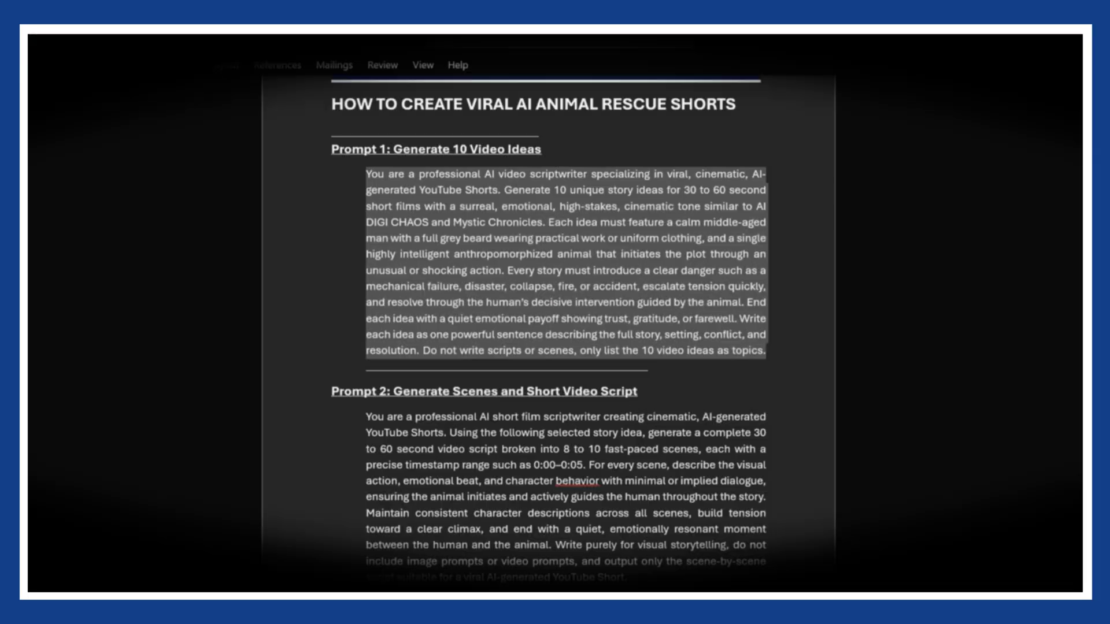
Step: Select the whole Prompt 2 paragraph about generating scenes and a short video script
scroll(707, 573, down, 5)
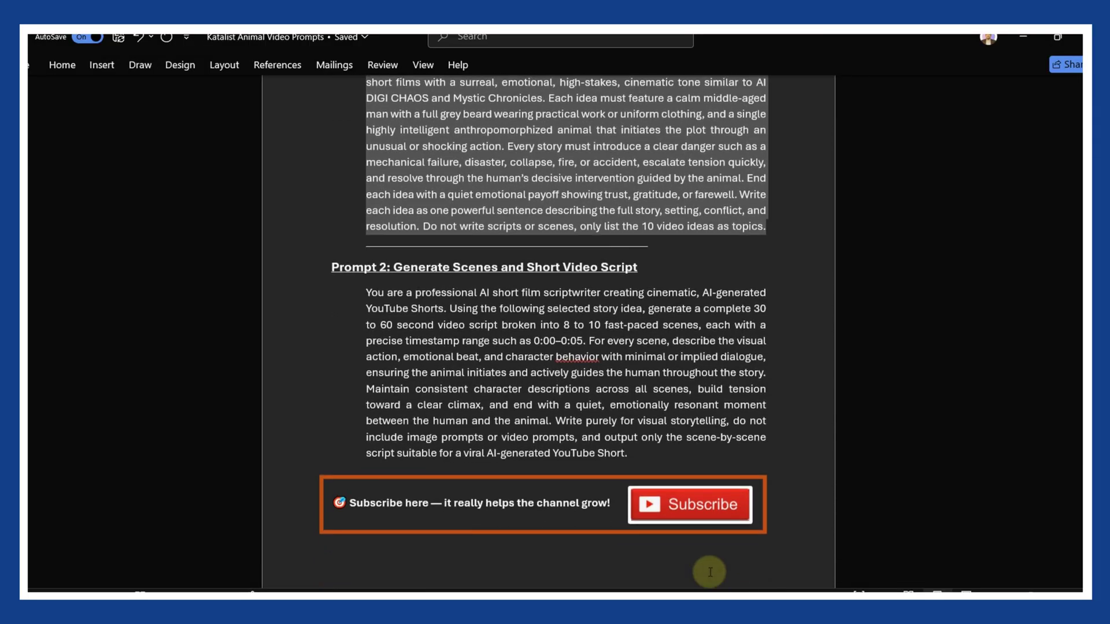
drag(367, 292, 643, 451)
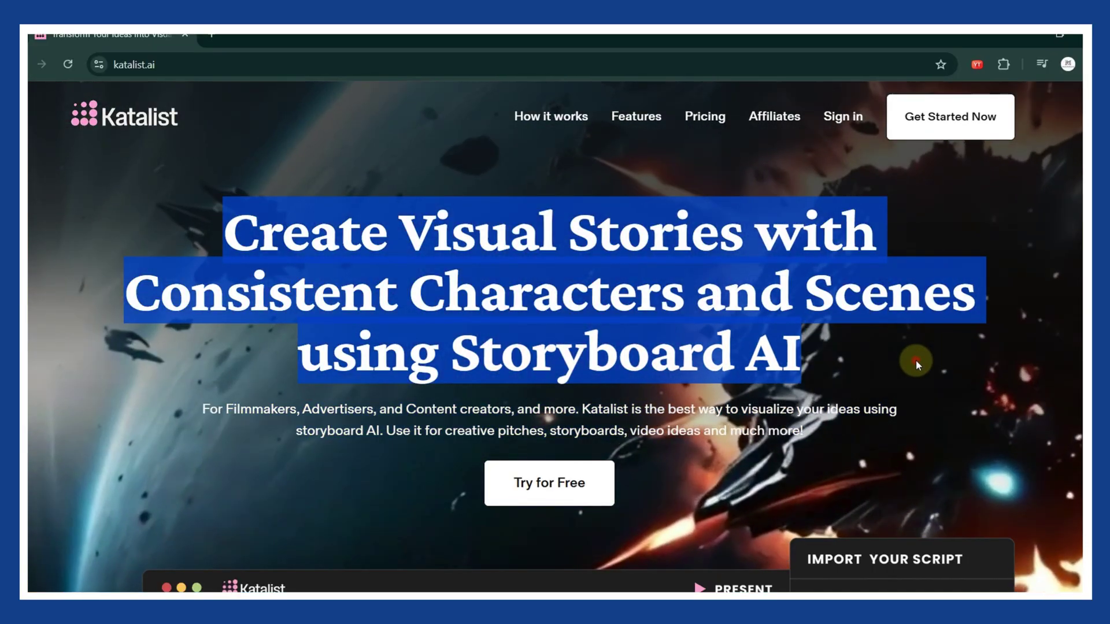
Step: Highlight the Katalist hero heading, then scroll past the AI actors section to 'Control Scenes with ease'
click(916, 359)
drag(225, 230, 728, 372)
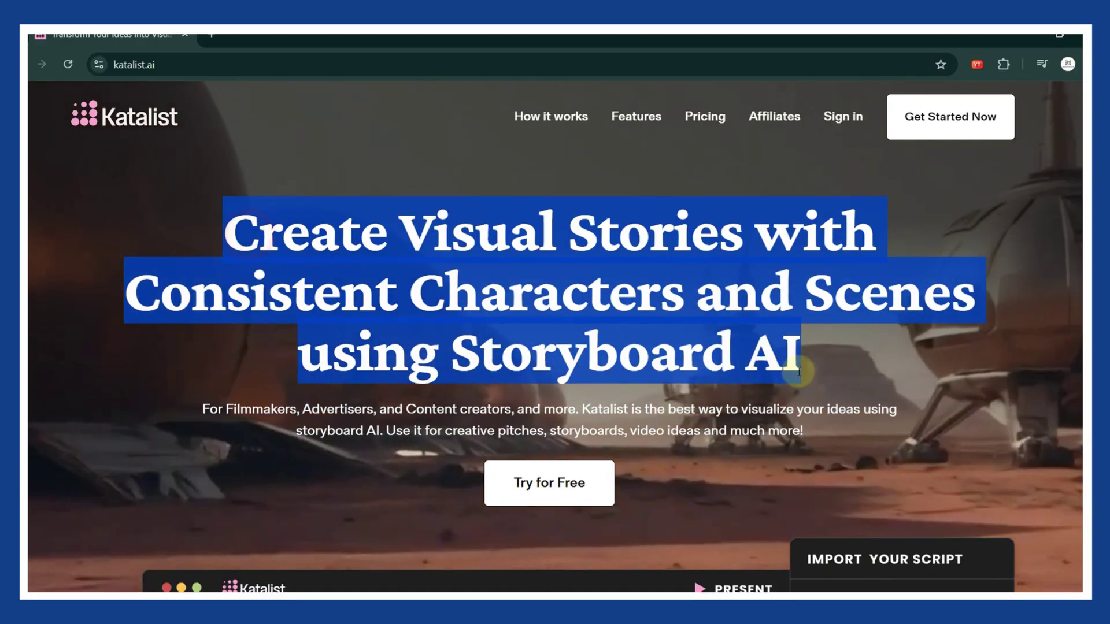
scroll(1070, 218, down, 15)
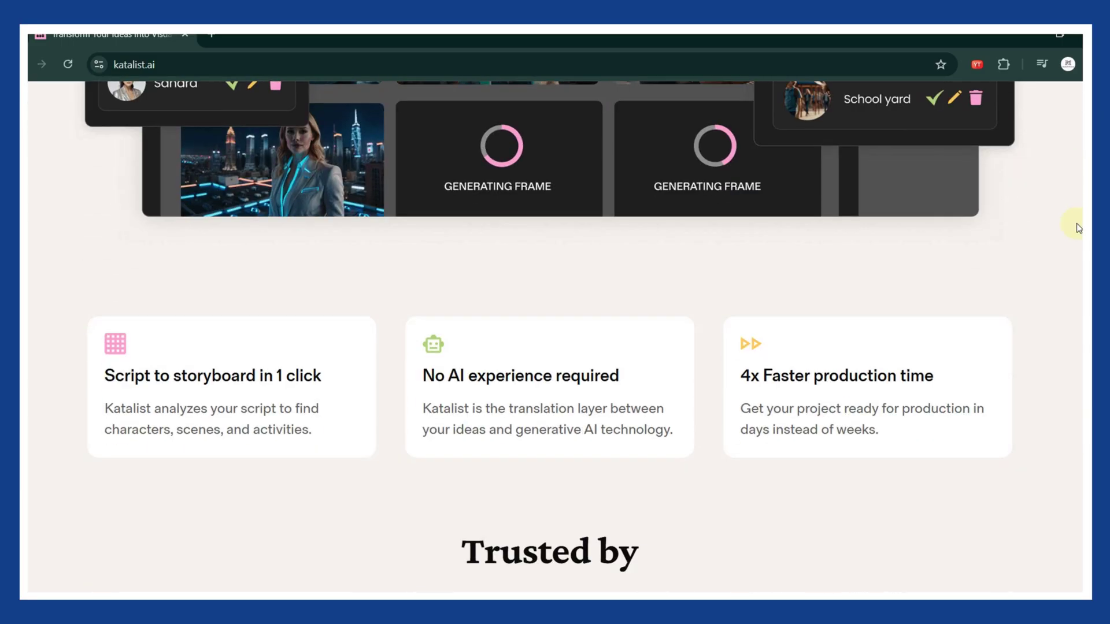
scroll(1079, 228, down, 12)
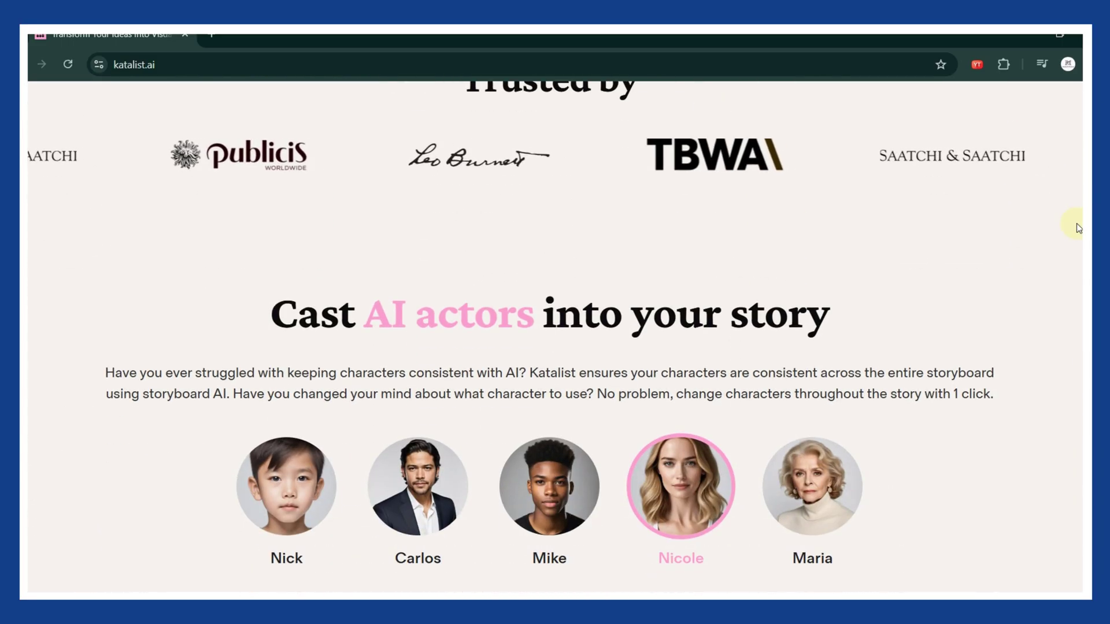
scroll(1079, 229, down, 15)
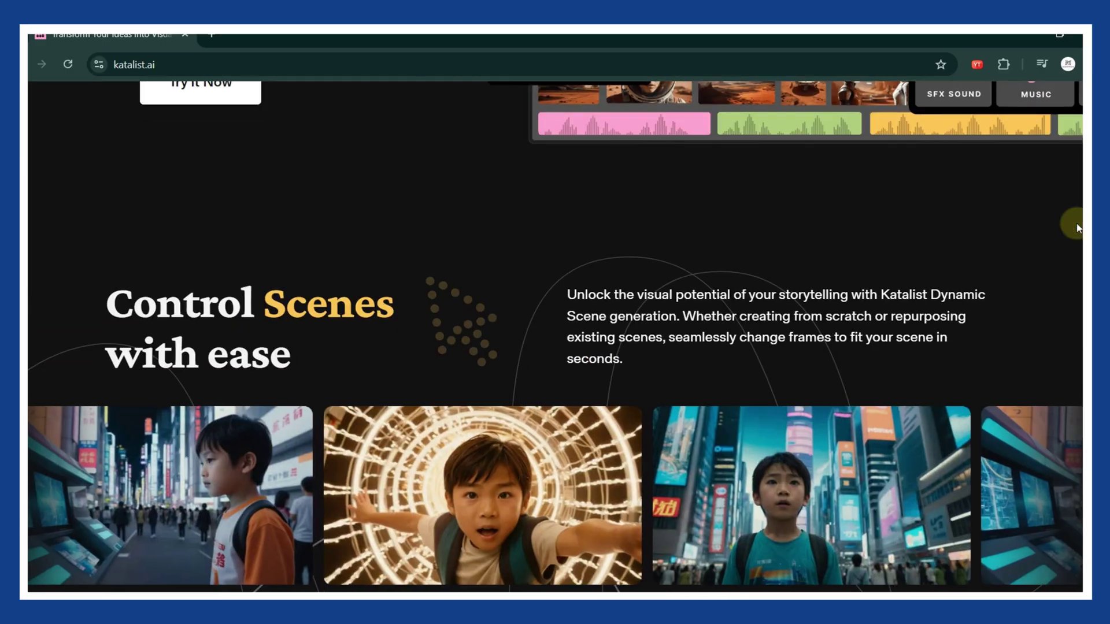
scroll(1079, 228, up, 2)
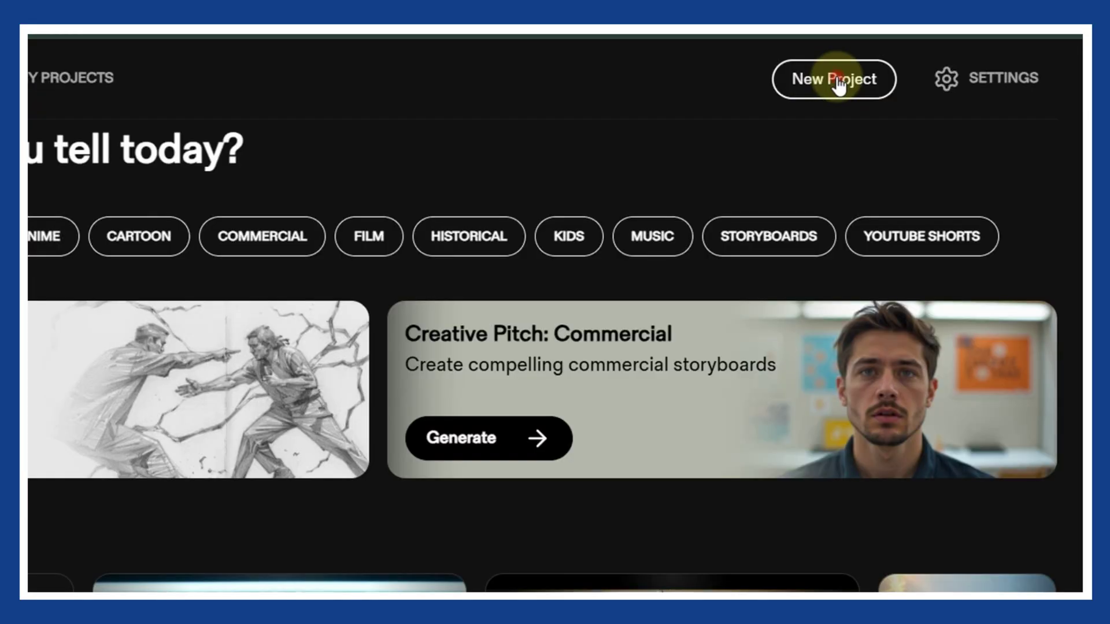
Step: Start a new project from a script, replacing the sample idea with the subway rat idea, and generate the script
click(836, 84)
click(805, 165)
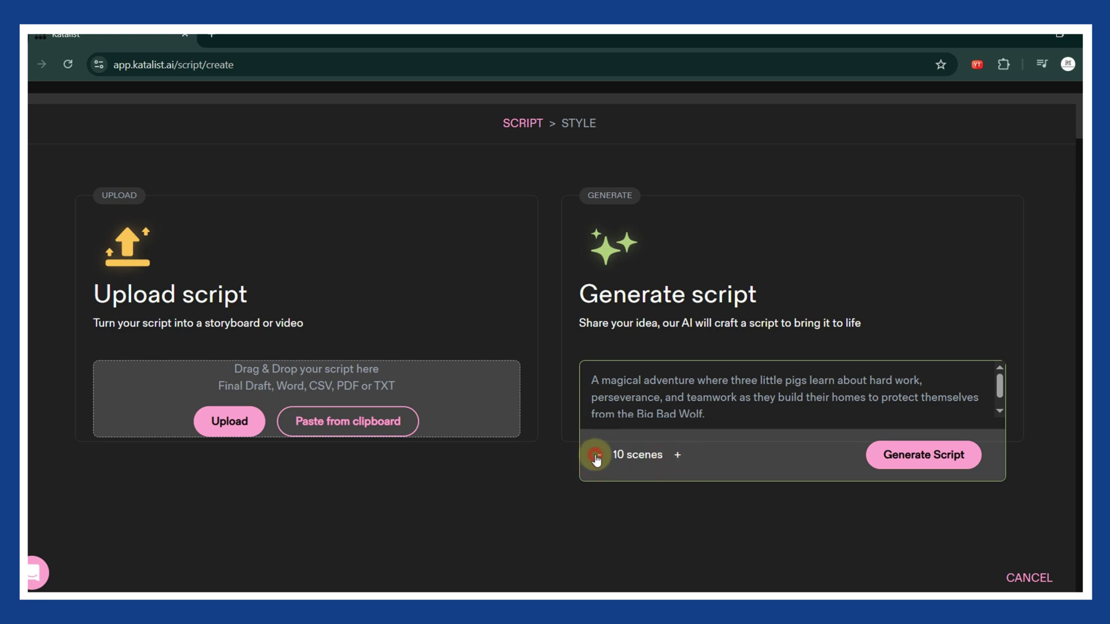
click(736, 380)
key(ctrl+a)
key(ctrl+v)
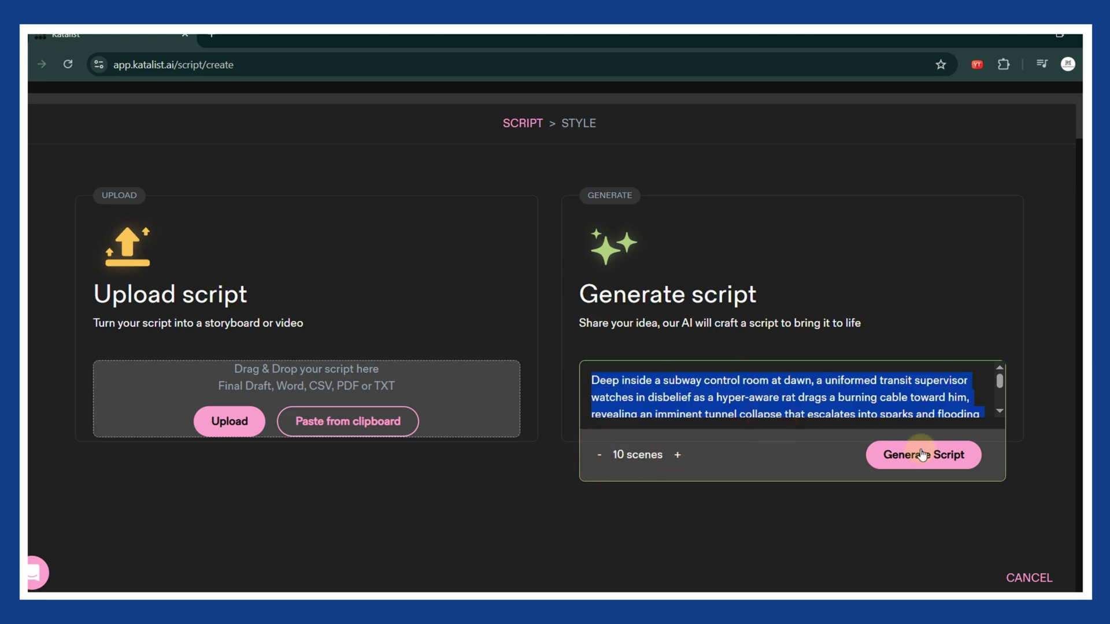
click(922, 455)
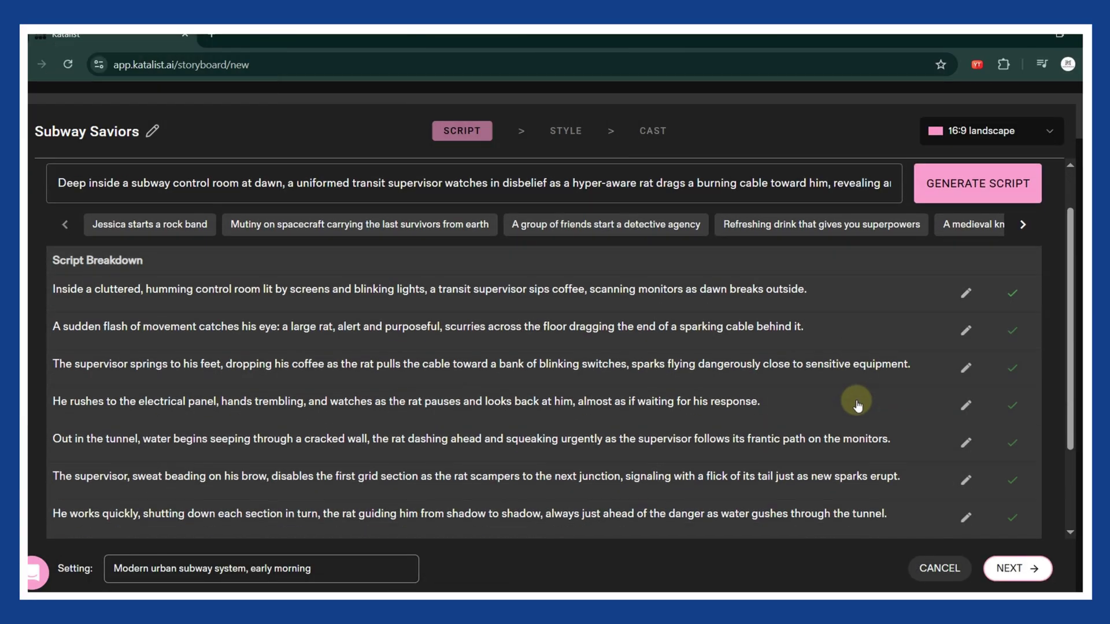
Step: Exclude scene 2 from the Subway Saviors script and then include it again
scroll(969, 264, down, 3)
click(1013, 215)
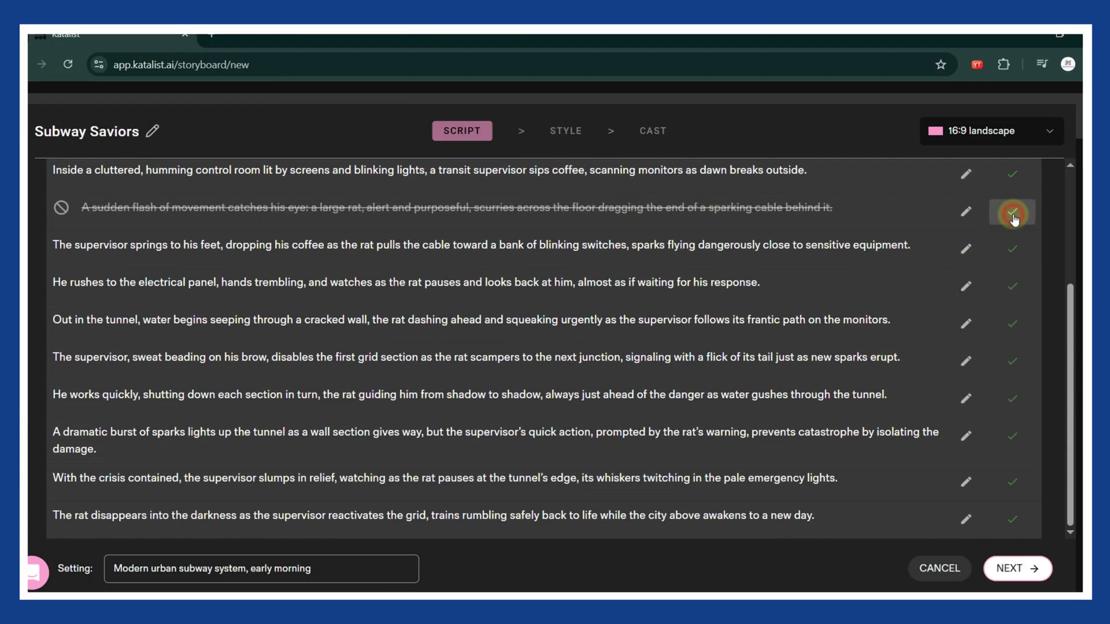
click(1013, 215)
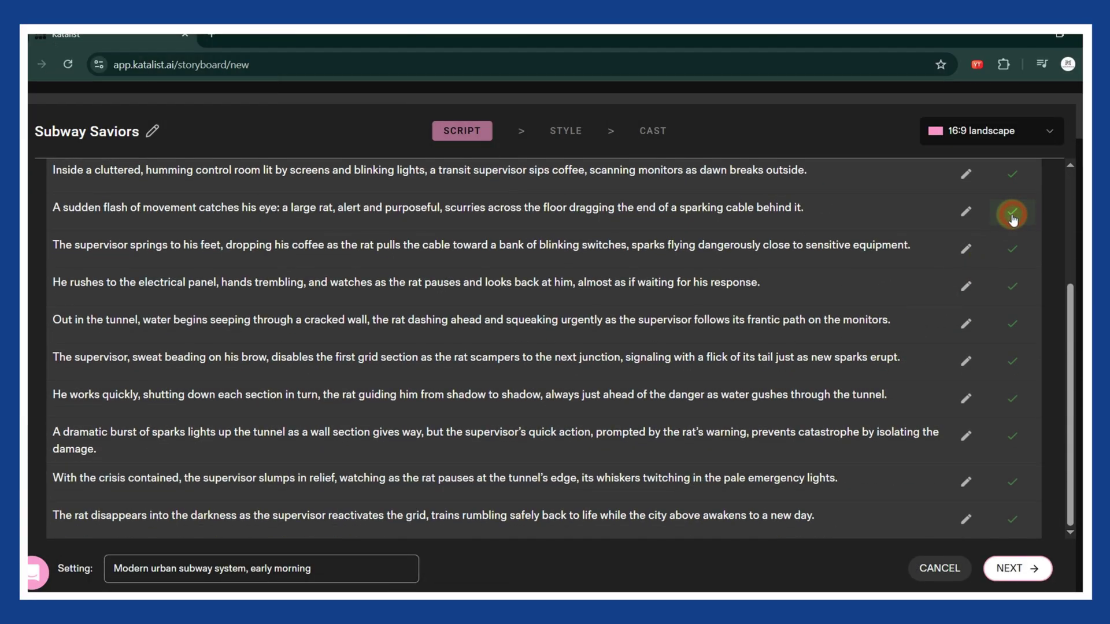
scroll(401, 304, up, 5)
Step: Keep the Cinematic style with the 16:9 landscape aspect ratio
click(1009, 569)
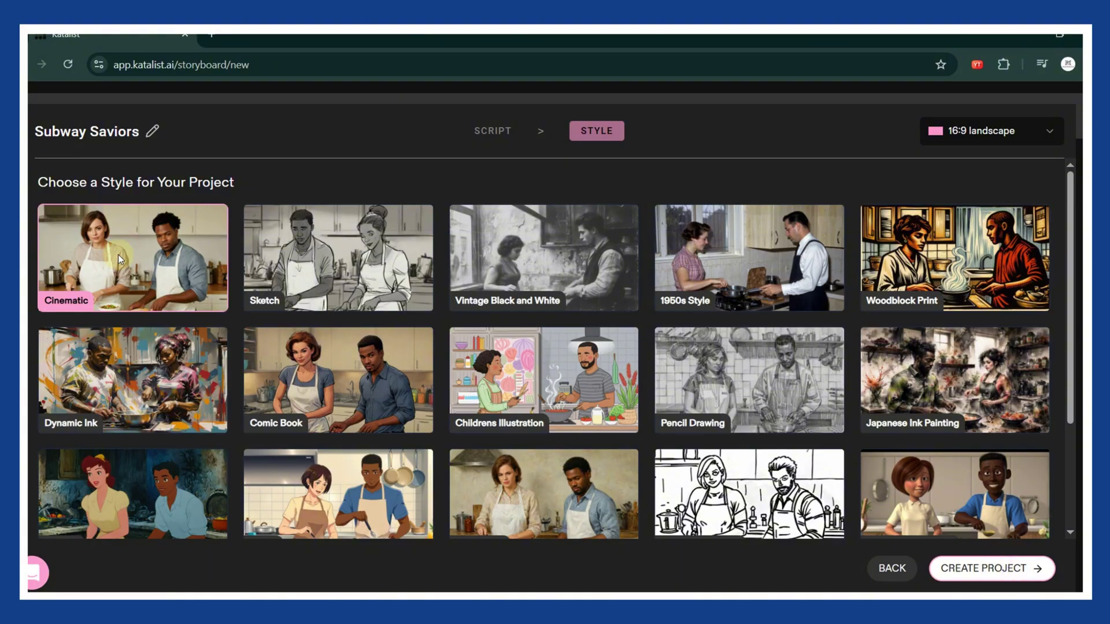
click(986, 132)
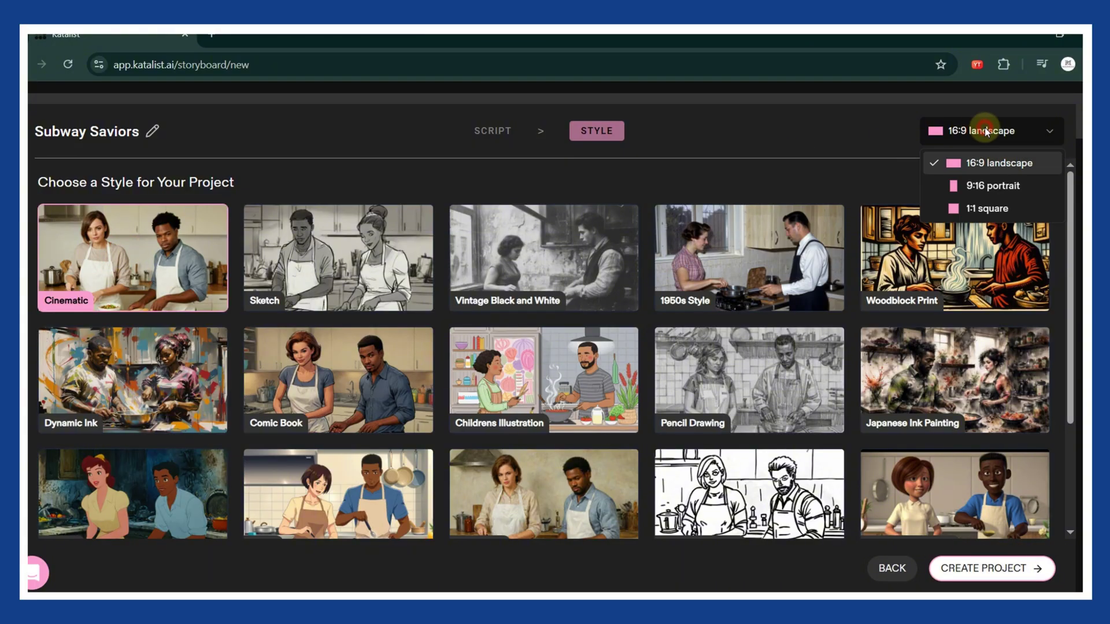
key(Down)
key(Down)
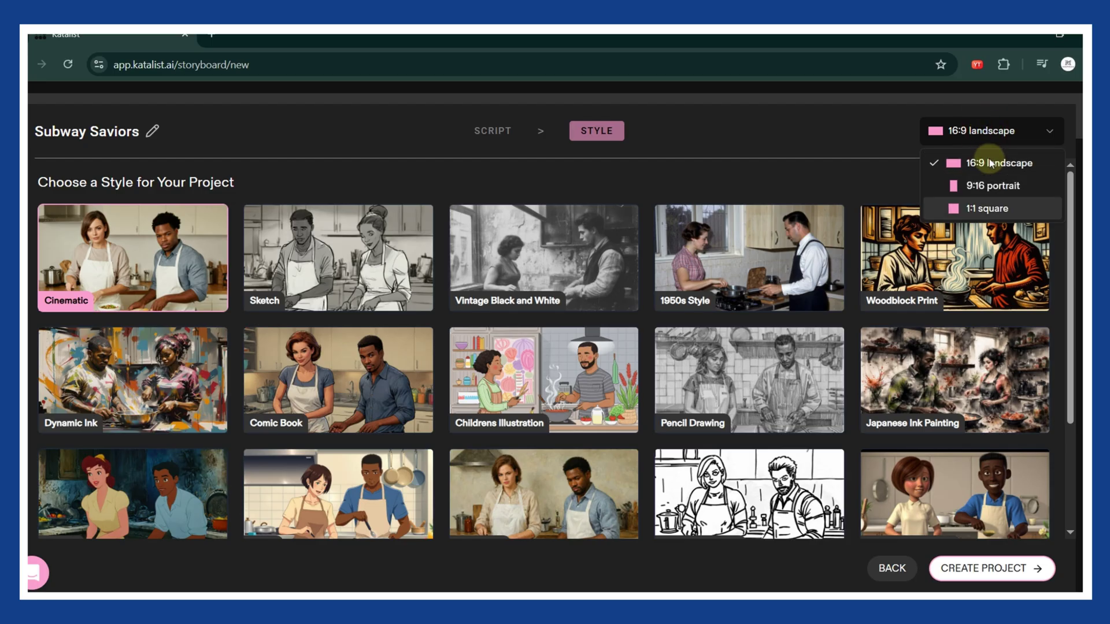
click(989, 163)
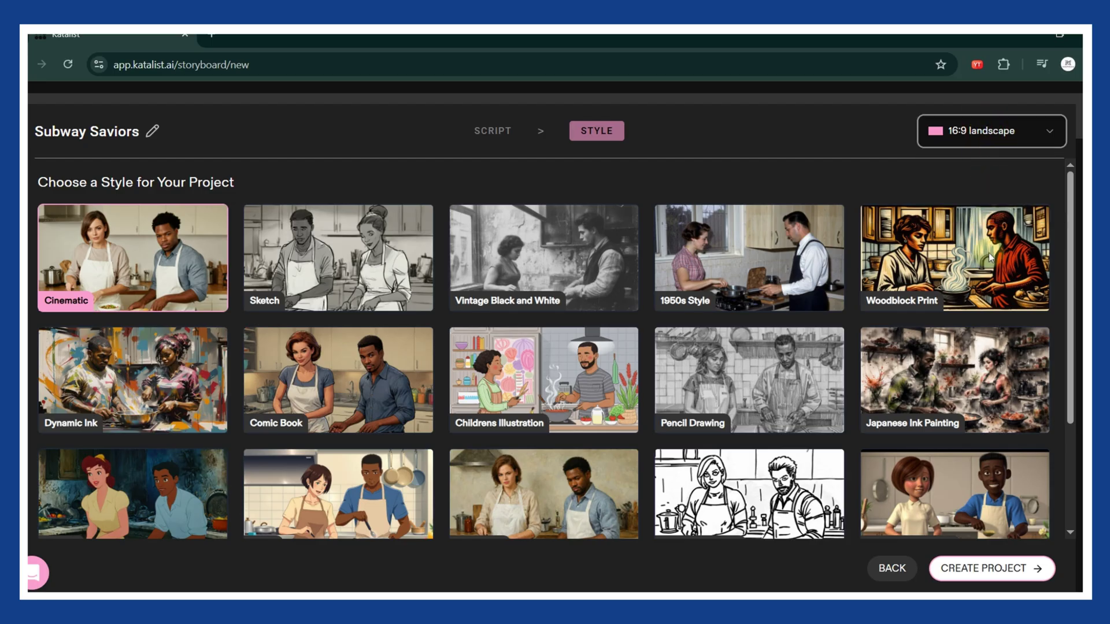
Step: Review the Supervisor and Rat cast, then create the project
click(987, 573)
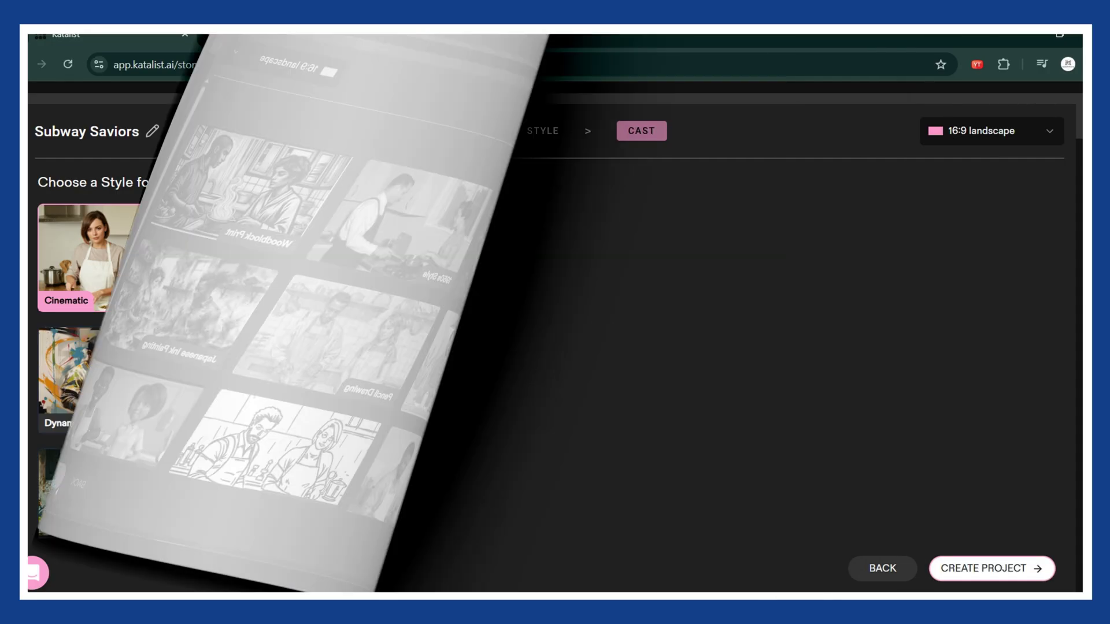
drag(48, 455, 104, 457)
drag(305, 480, 277, 478)
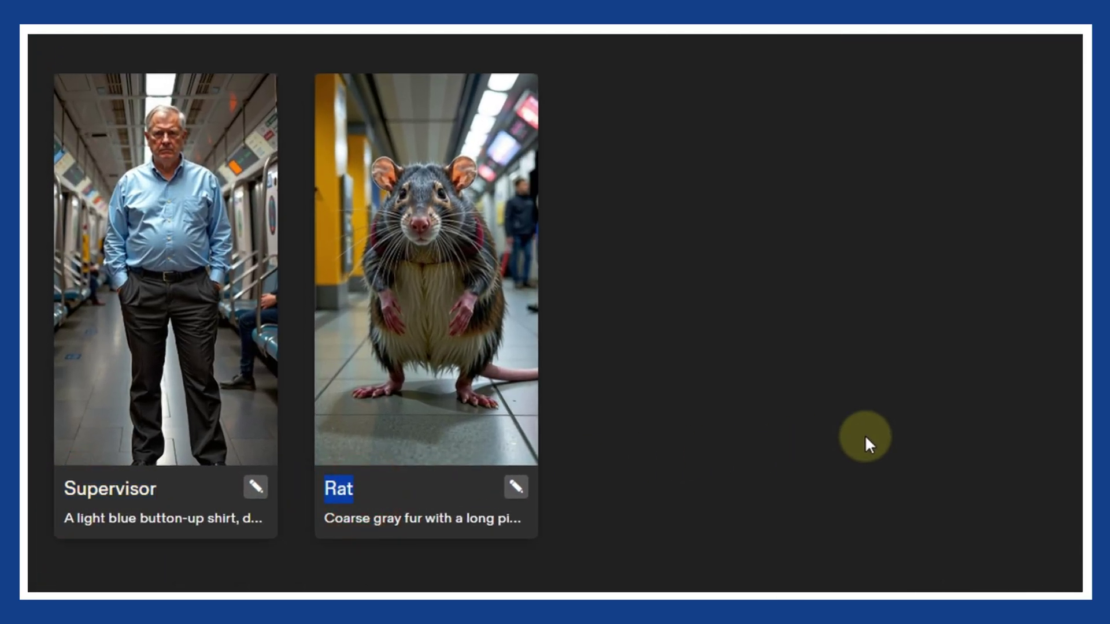
click(869, 444)
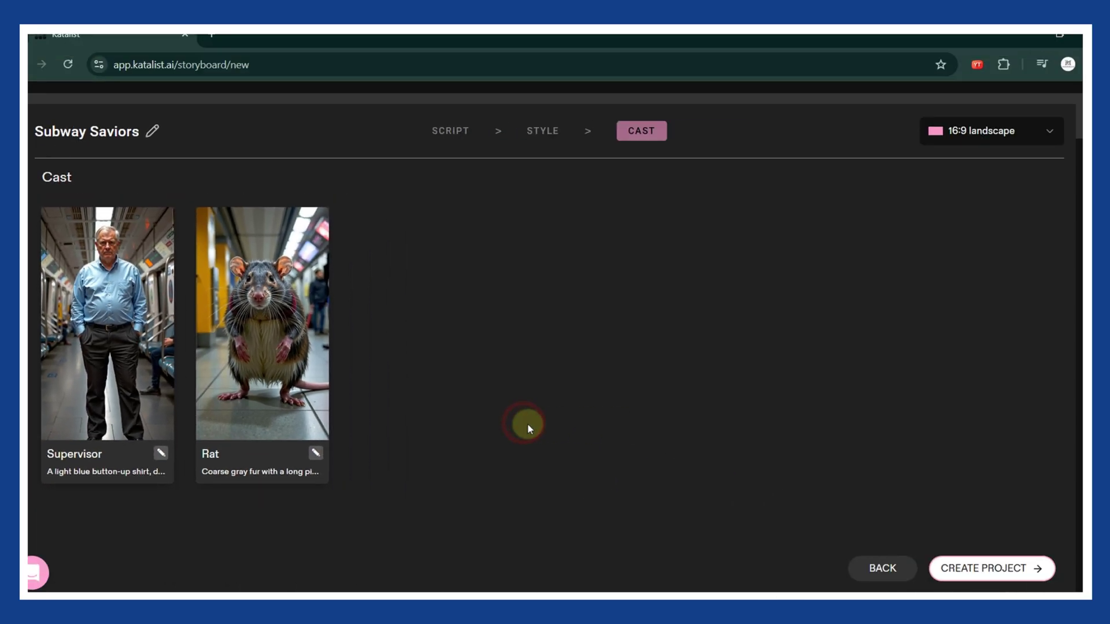
click(1007, 572)
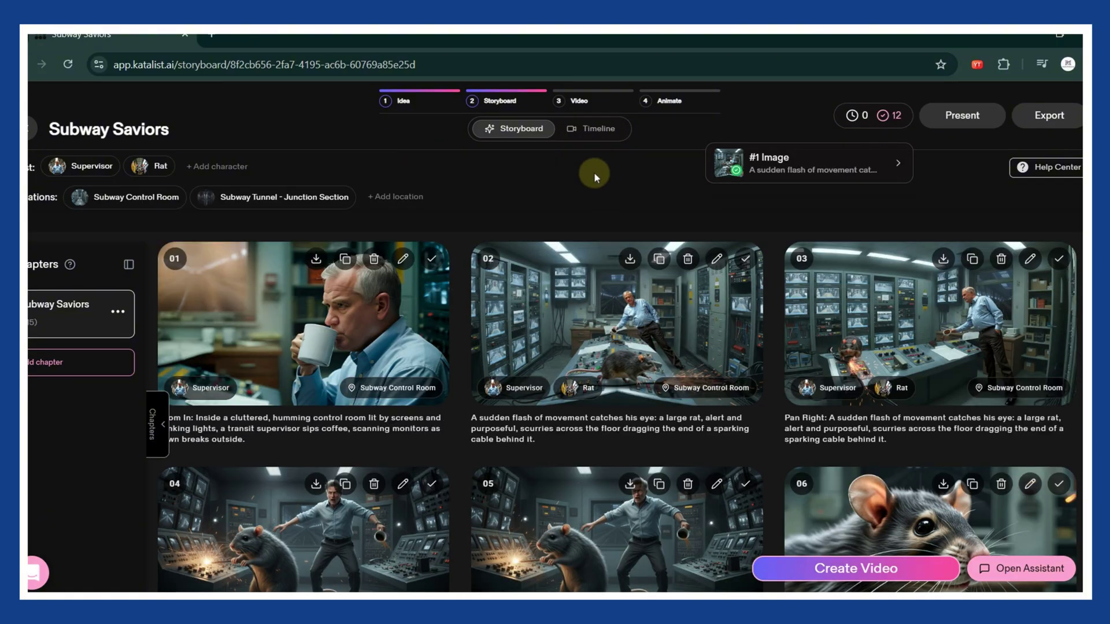
Step: Dismiss the #1 Image notification, browse the storyboard cards, and create the video timeline
click(606, 174)
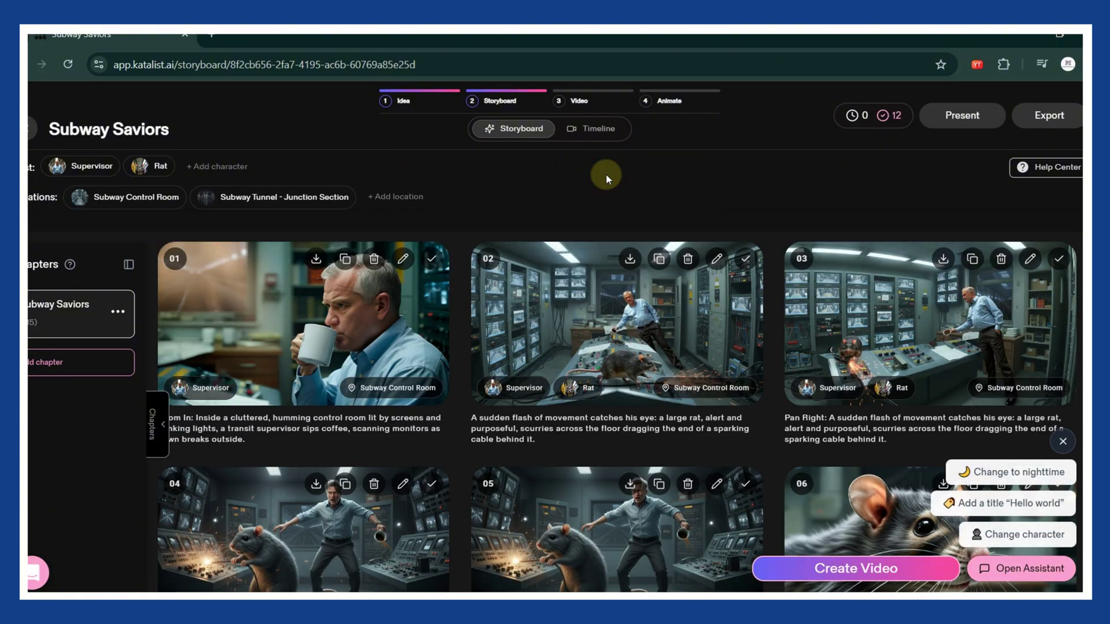
scroll(606, 175, down, 1)
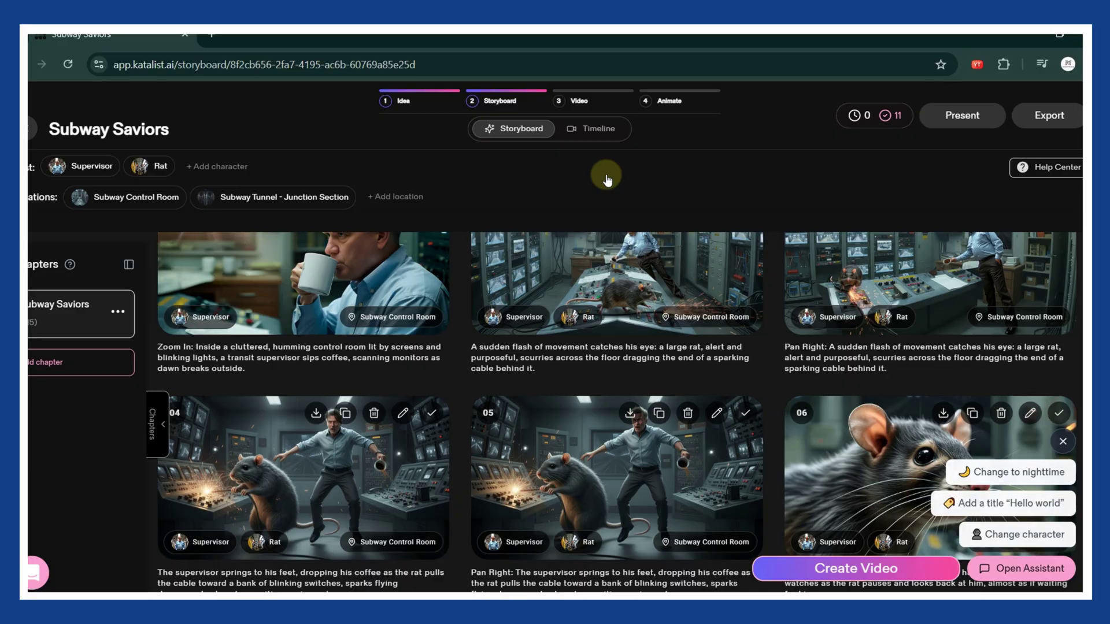
scroll(606, 174, up, 1)
click(893, 572)
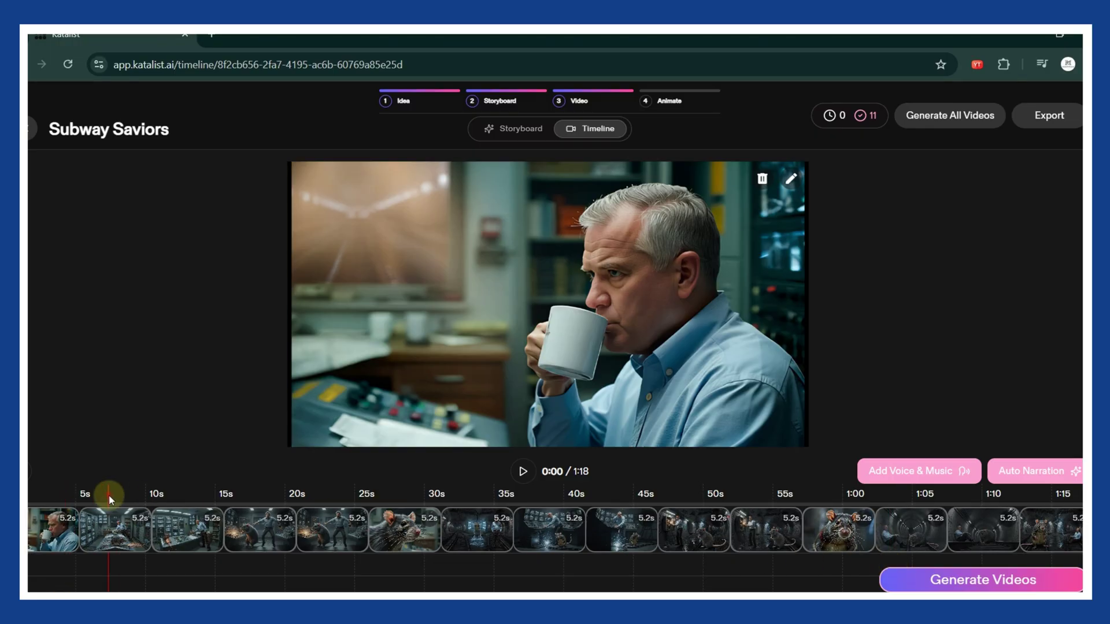
Step: Generate videos for all frames using the Kling Pro model
drag(109, 495, 951, 587)
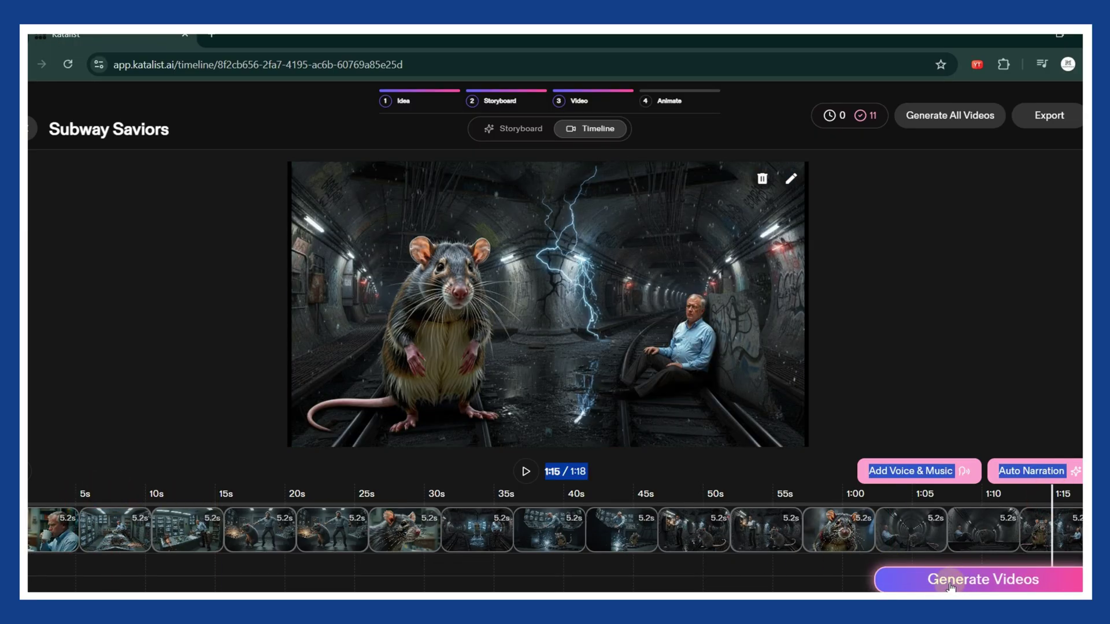
click(951, 584)
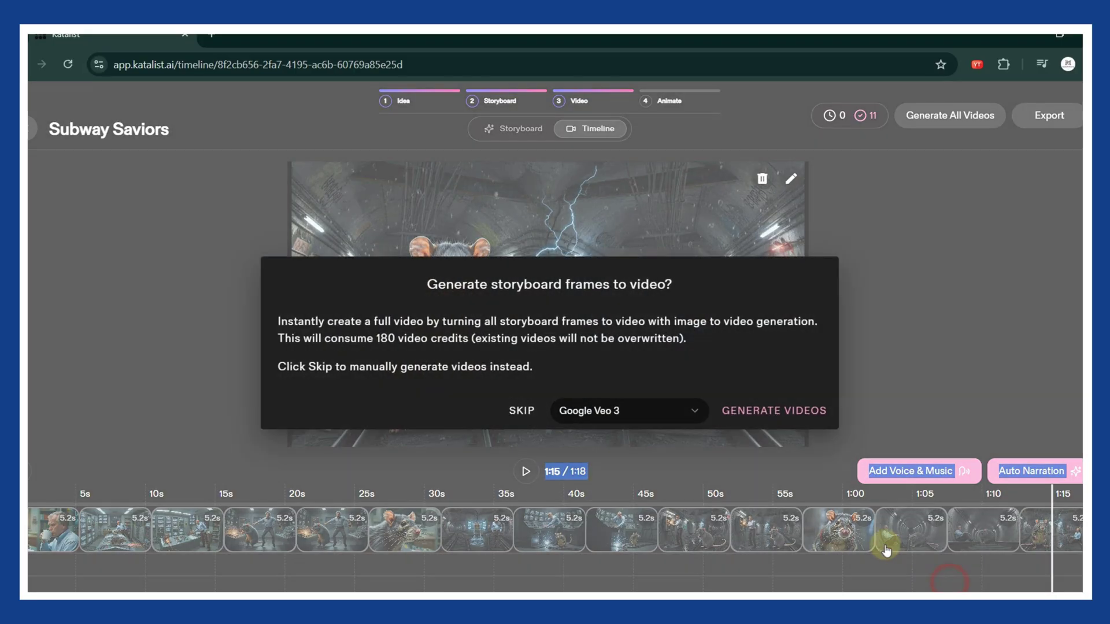
click(660, 417)
click(624, 288)
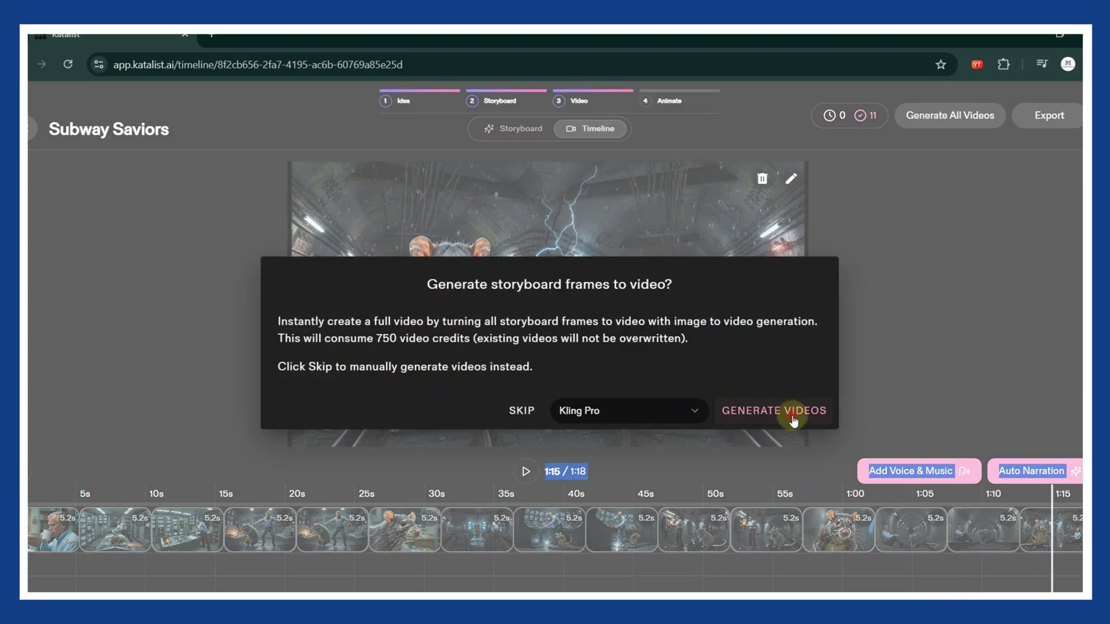
click(793, 412)
Step: Play back the 1:01 generated video, then export the finished video
click(525, 471)
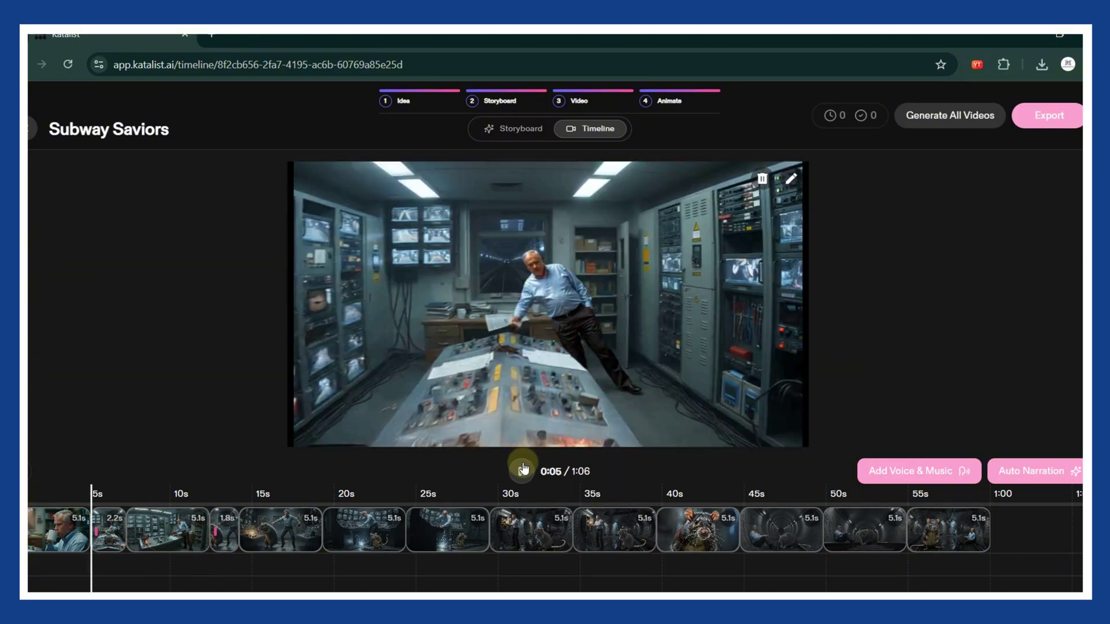
click(442, 493)
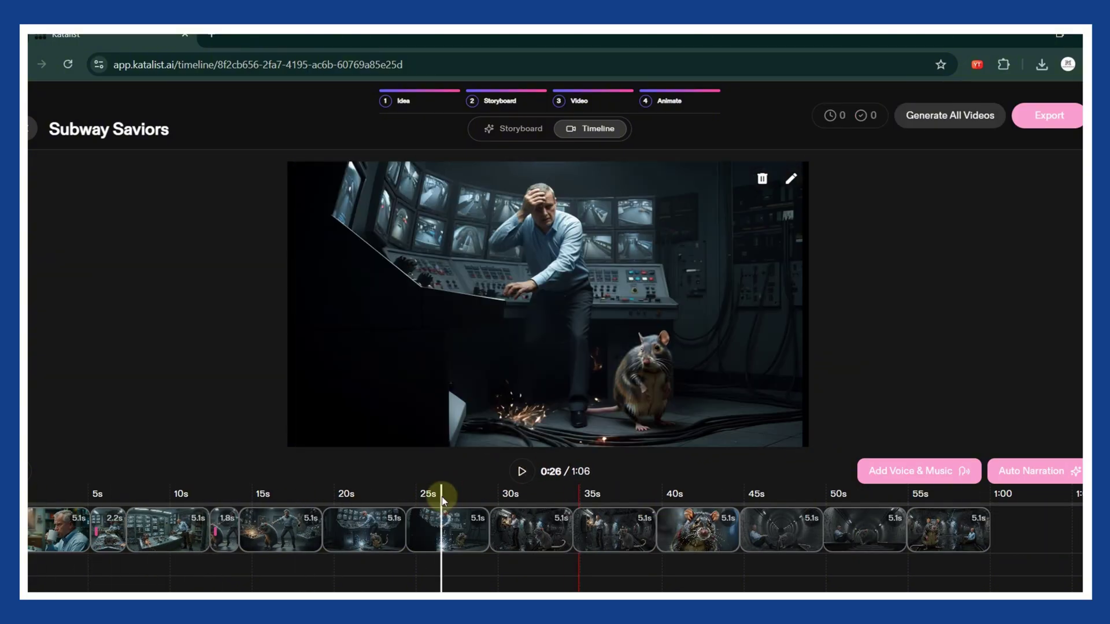
click(245, 496)
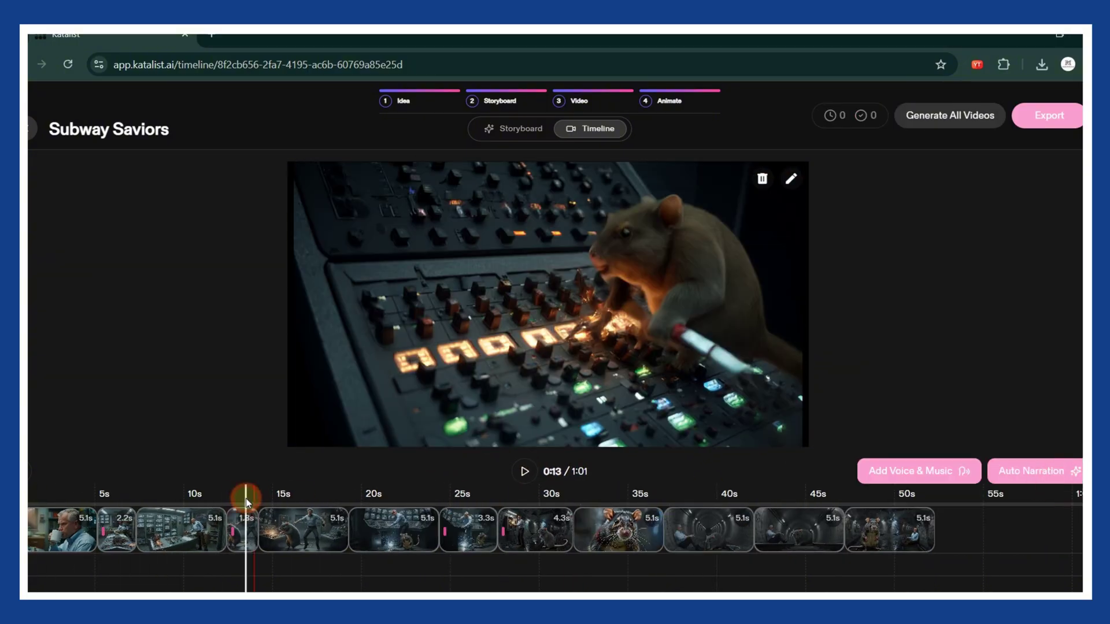
click(1058, 120)
click(559, 359)
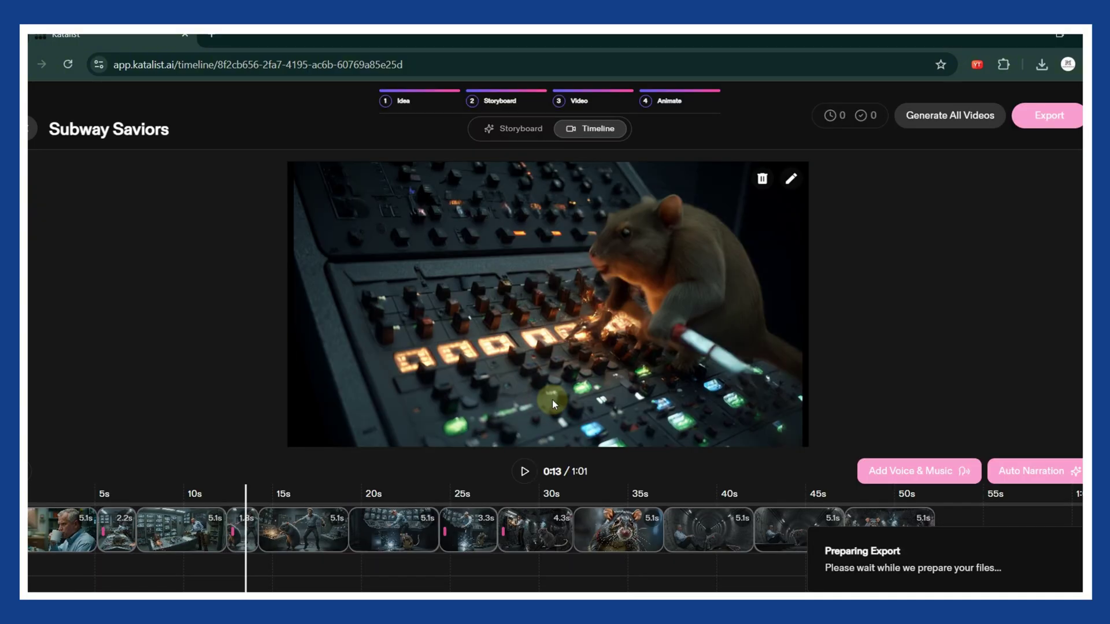